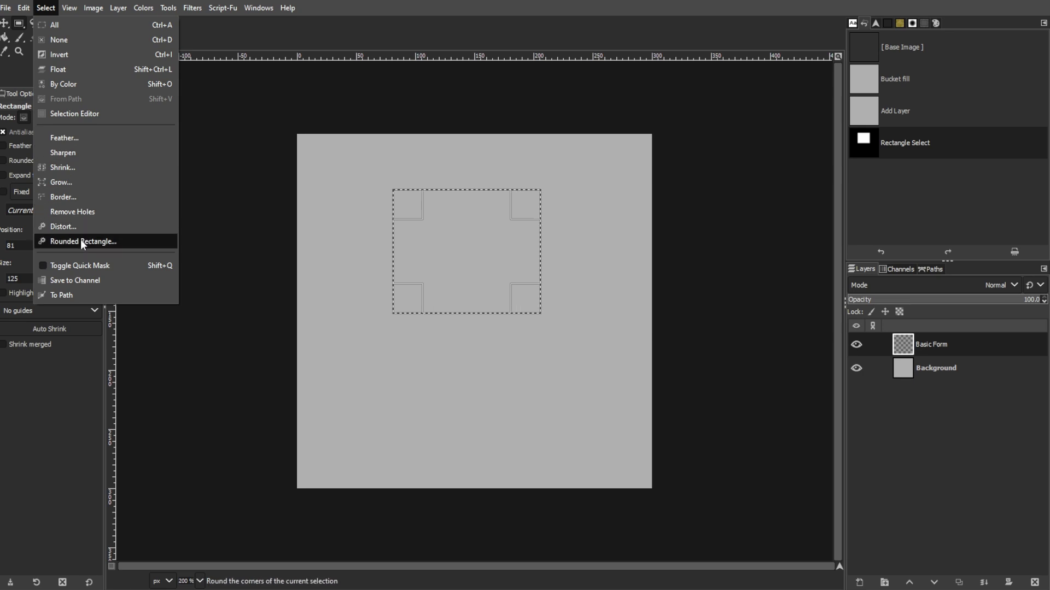
Step: Round the corners of the rectangular selection with a 30% radius
left_click_drag(387, 282, 376, 284)
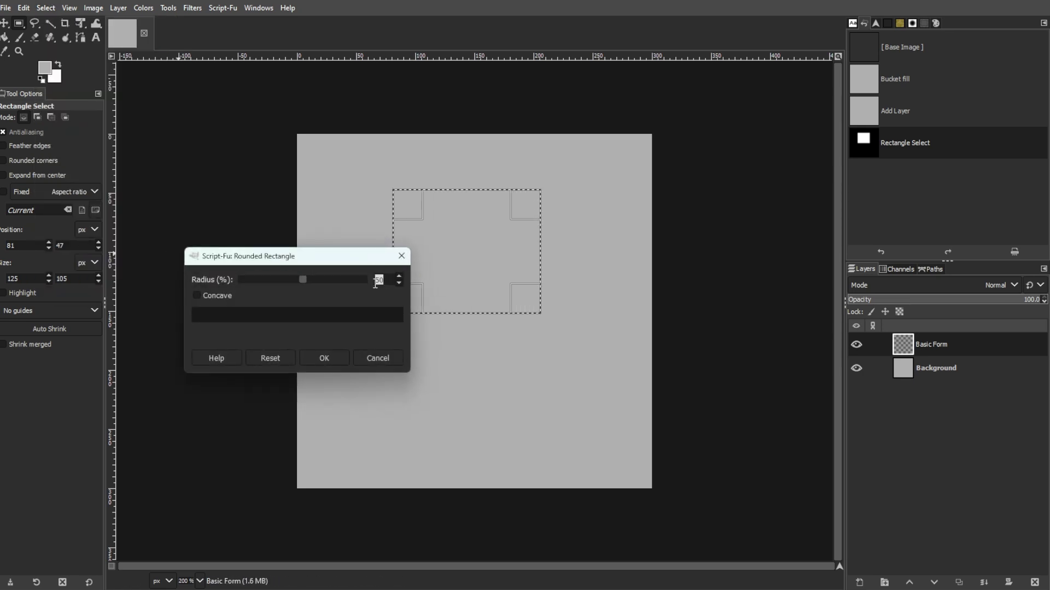
type("30")
key("Return")
Step: Fill the rounded selection on the Basic Form layer with grey 929292 and clear the selection
left_click(45, 68)
left_click_drag(406, 185, 342, 184)
type("929292")
left_click(370, 245)
key("shift+b")
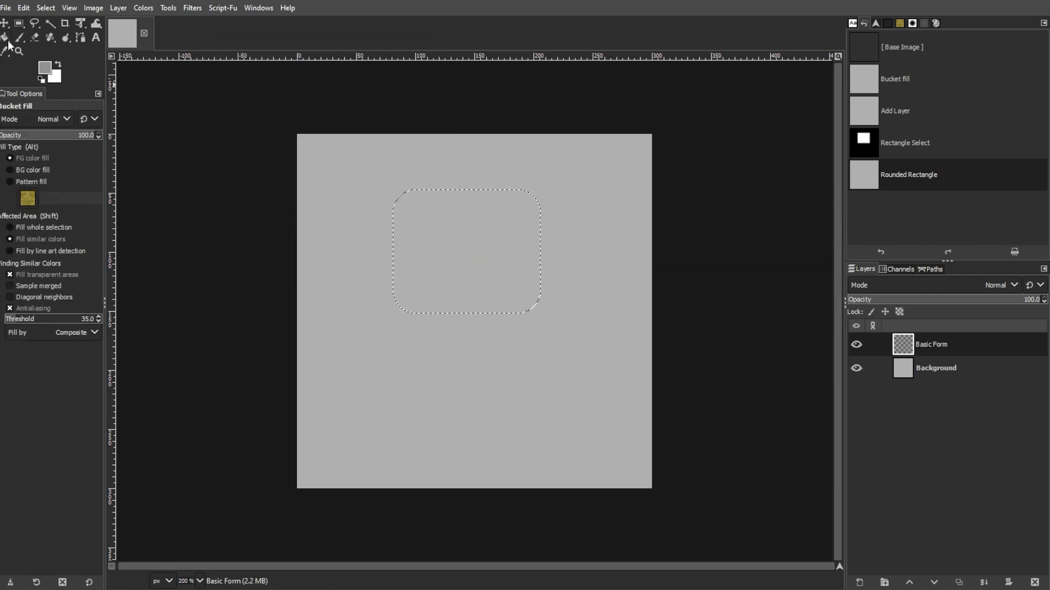
left_click(460, 215)
key("ctrl+shift+a")
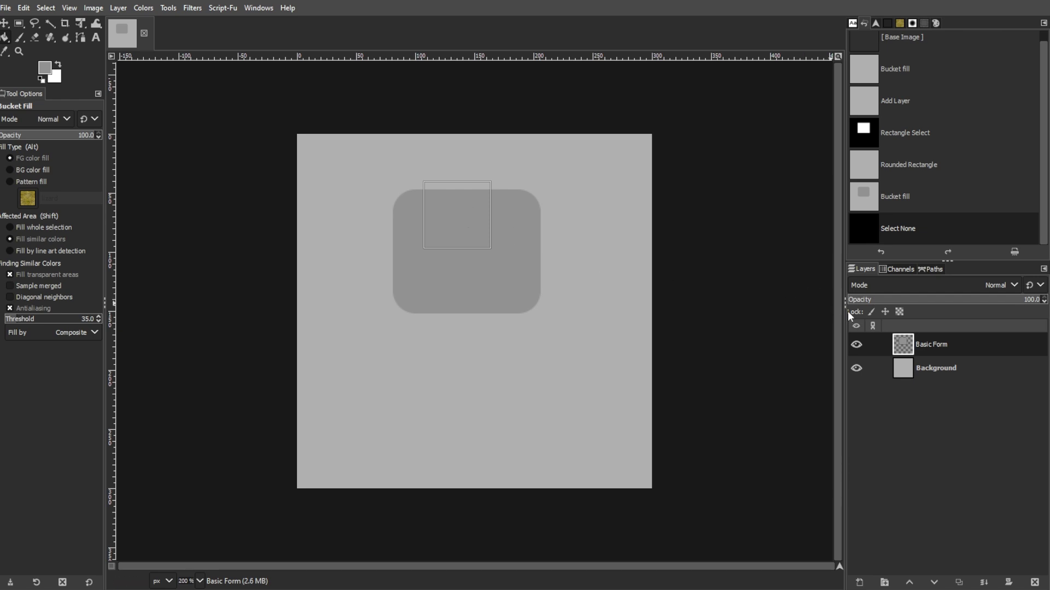
Step: Hide the Basic Form layer and add a transparent 300 x 300 px layer named Point
left_click(856, 344)
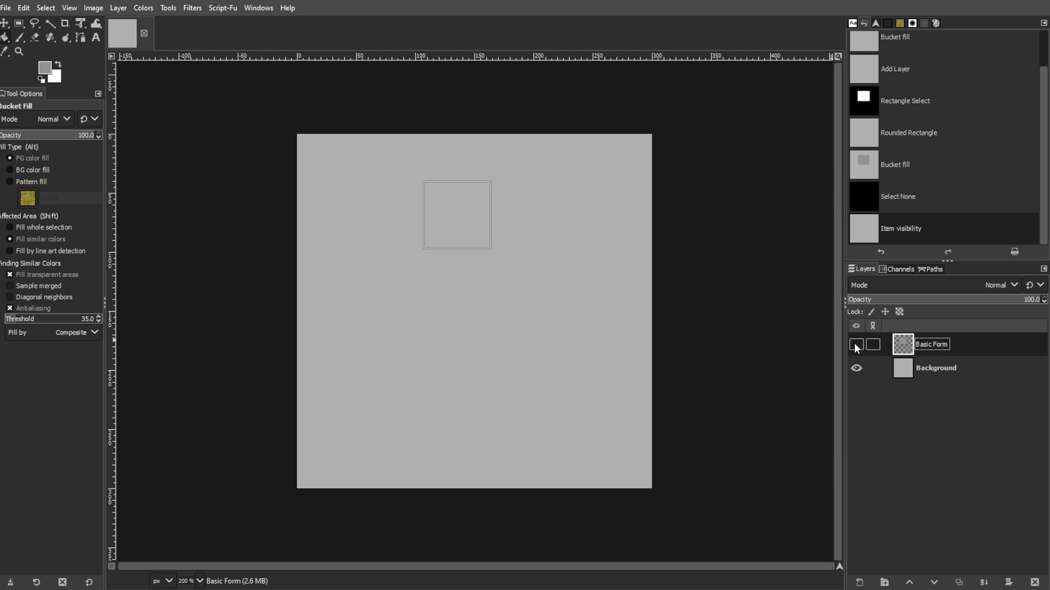
left_click(859, 582)
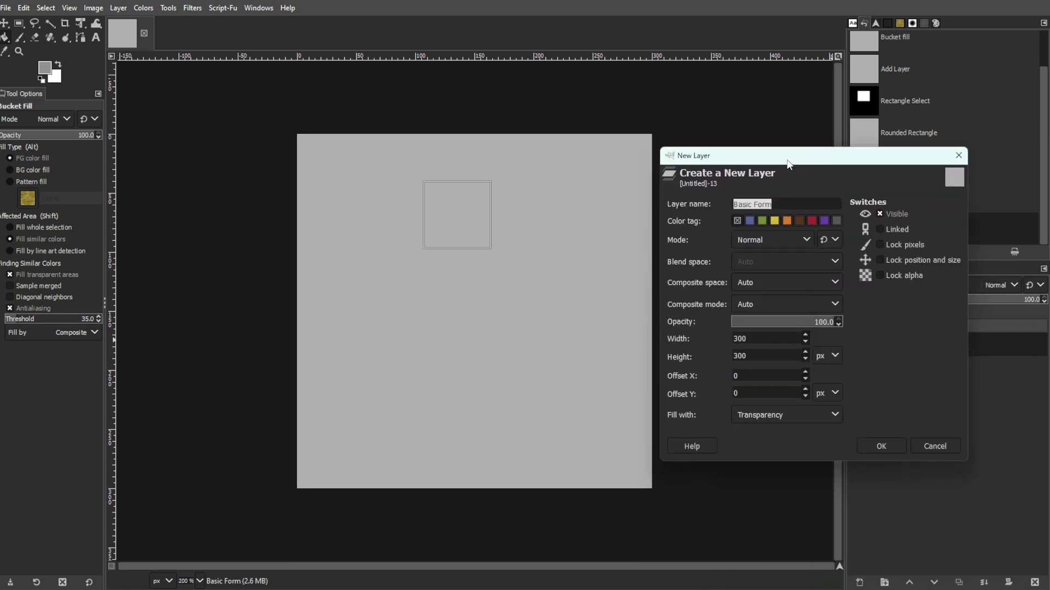
type("F")
key("Return")
Step: Create a square selection in the middle of the canvas, fill it with the grey foreground color, and deselect
left_click(19, 23)
left_click_drag(390, 210, 578, 346)
key("shift+b")
left_click(514, 317)
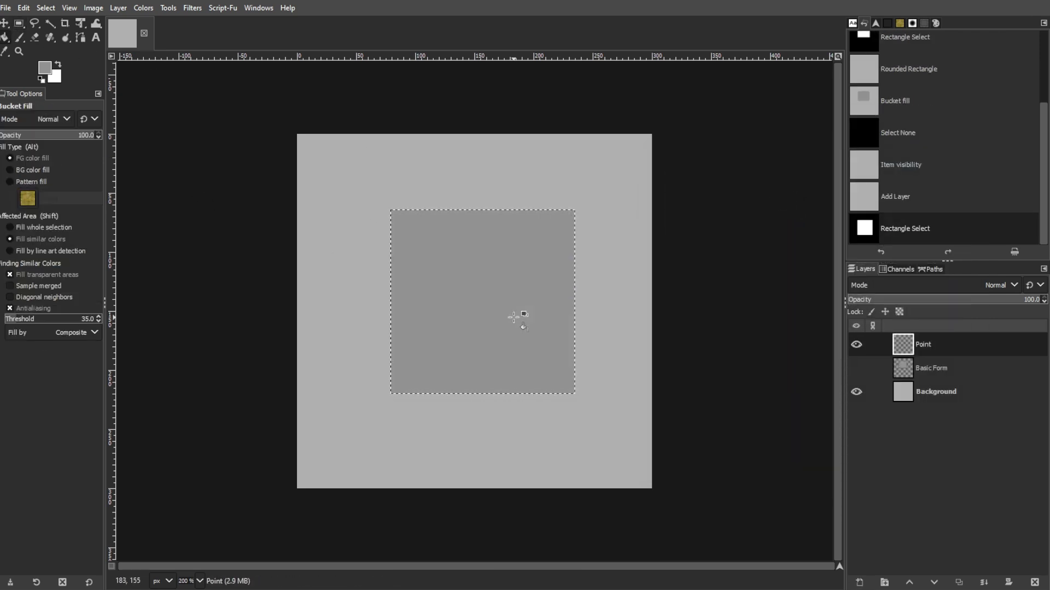
key("ctrl")
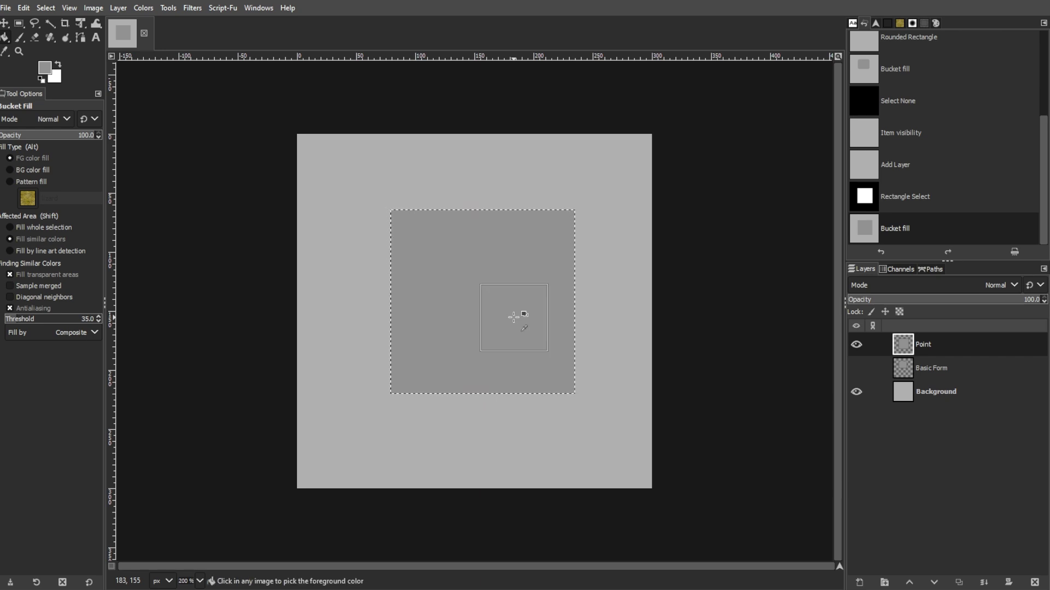
key("ctrl+shift+a")
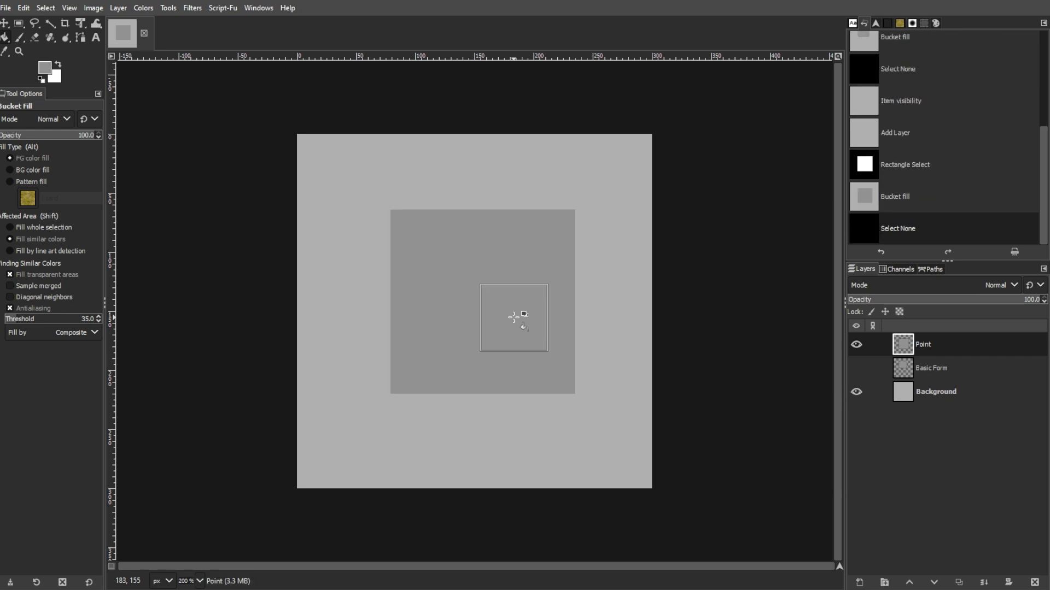
Step: Rotate the square on the Point layer by 45 degrees around its center
right_click(77, 25)
left_click(131, 40)
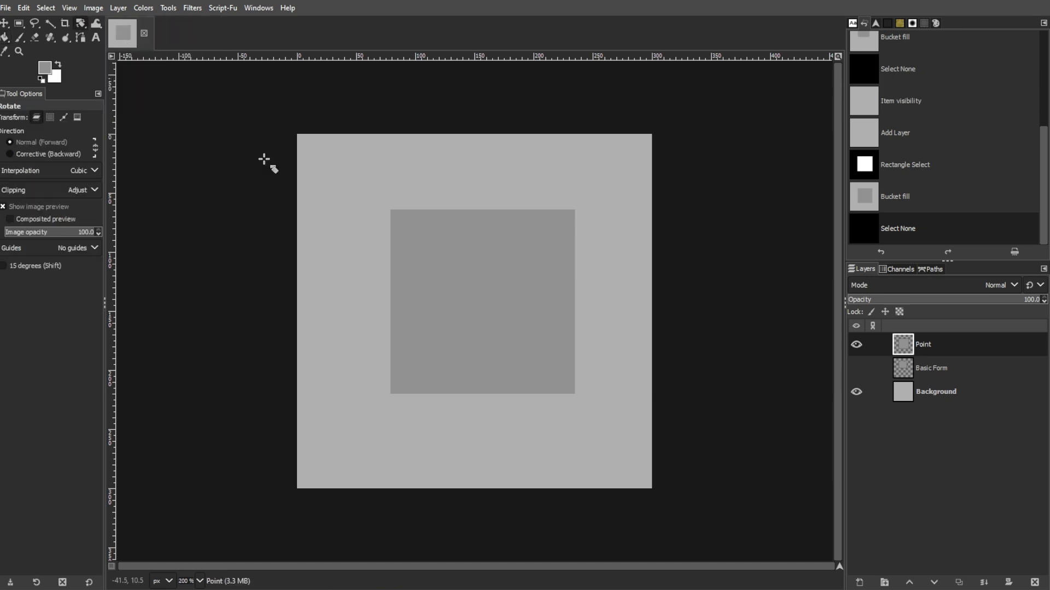
left_click(511, 324)
type("45")
left_click(813, 167)
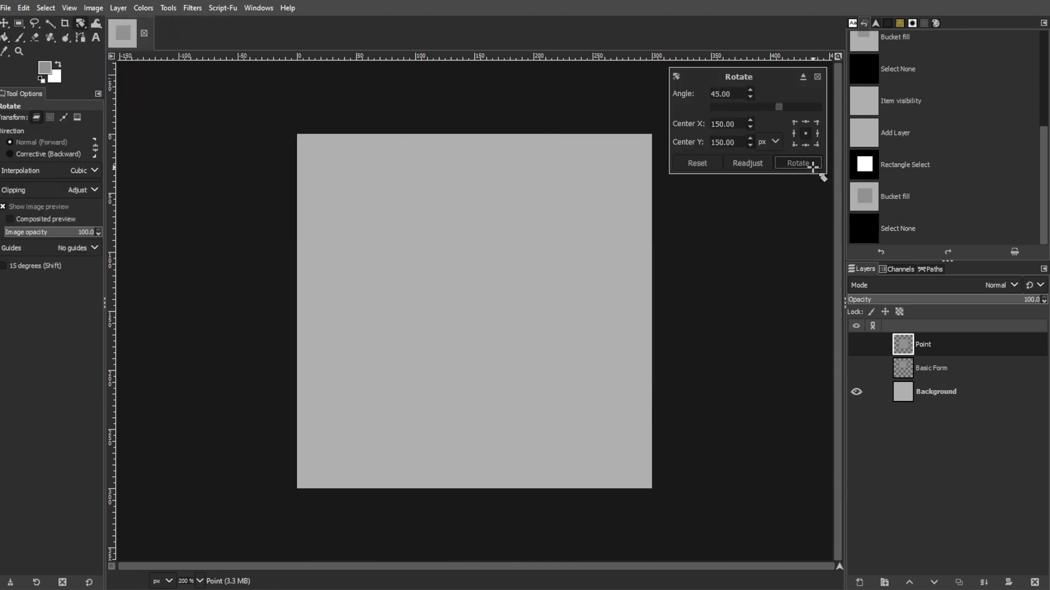
Step: Select and delete the upper half of the diamond to leave a downward-pointing triangle, and clear the selection
key("r")
left_click_drag(317, 147, 601, 279)
left_click_drag(553, 313, 578, 209)
key("Delete")
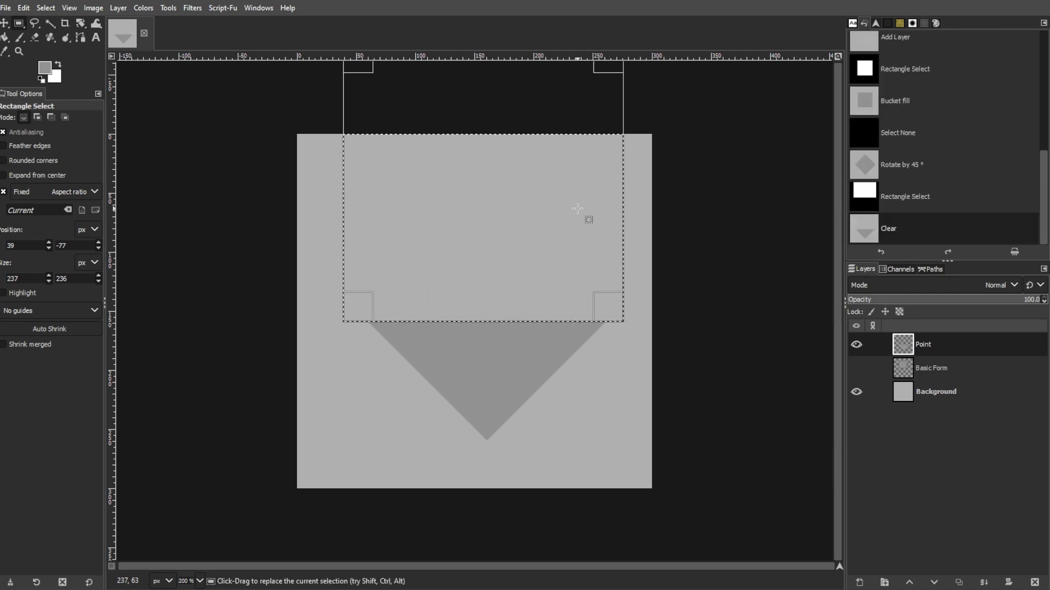
key("ctrl+shift+a")
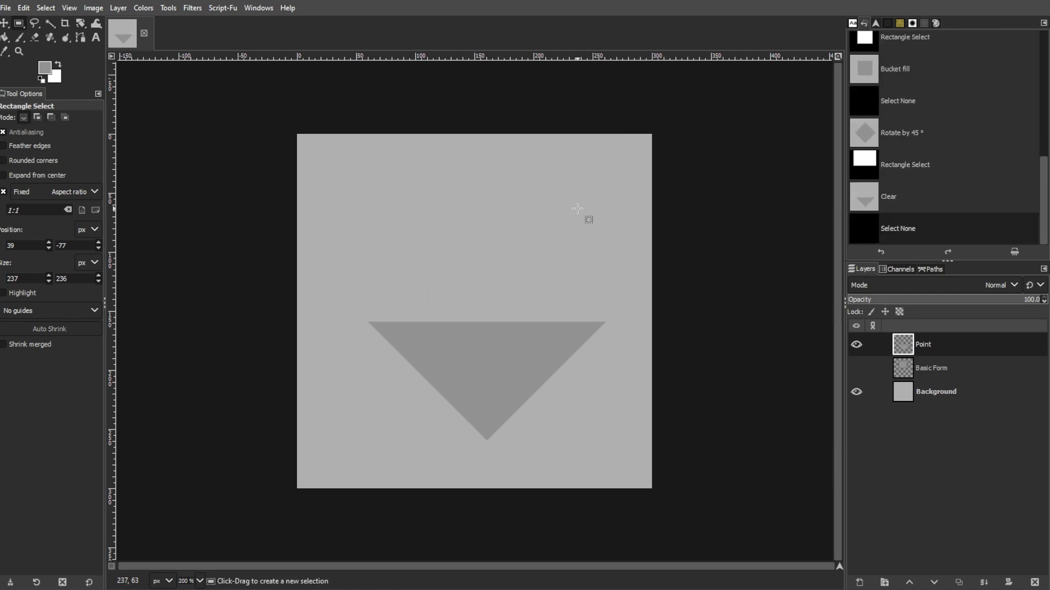
Step: Show the Basic Form layer again and move the rounded rectangle and triangle together into a centered down arrow
key("m")
left_click(856, 368)
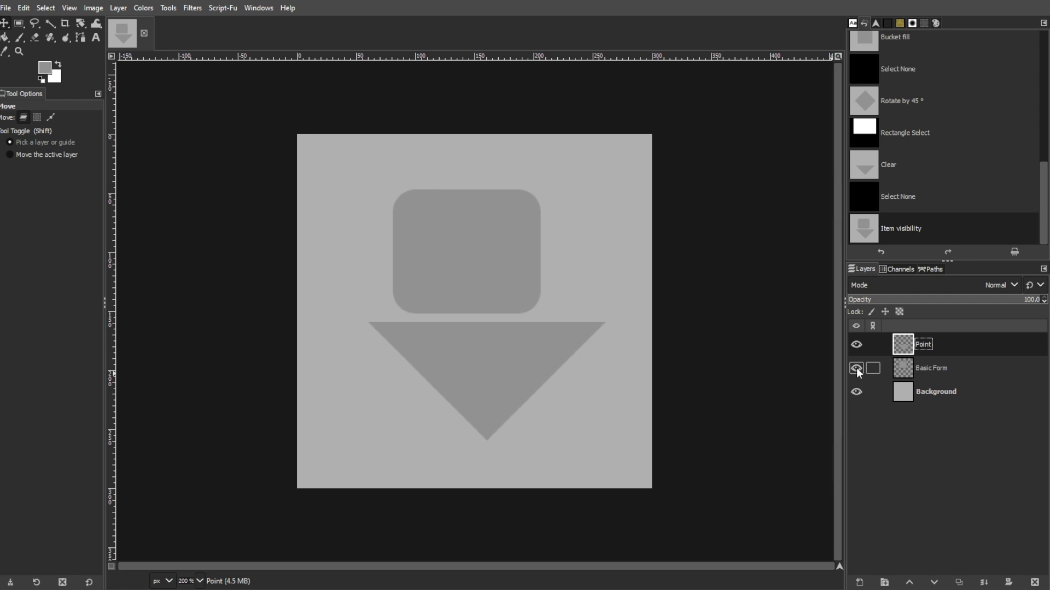
left_click_drag(455, 257, 467, 251)
left_click_drag(509, 374, 463, 357)
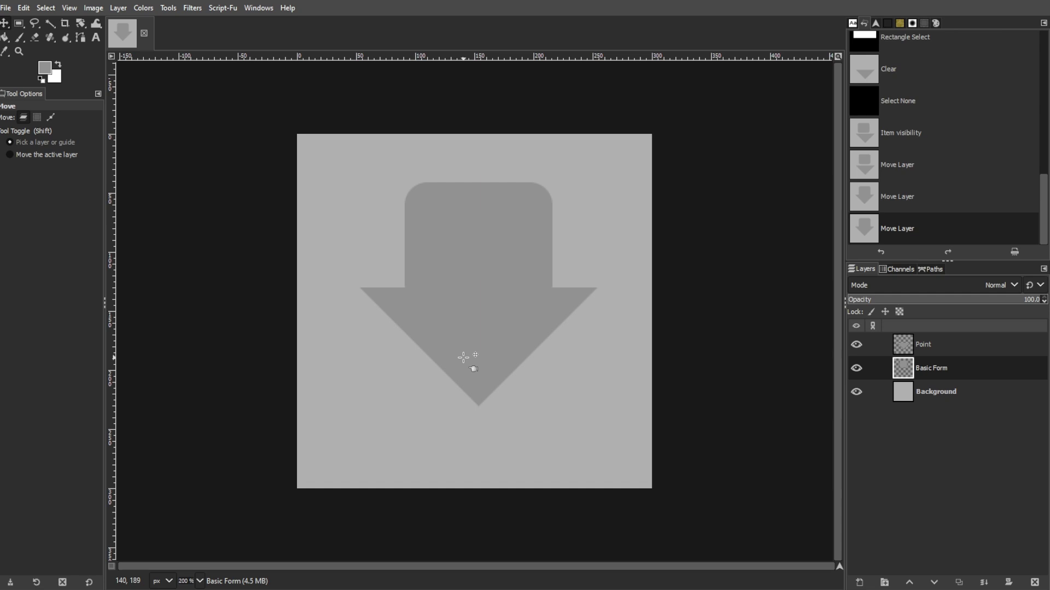
left_click(463, 357)
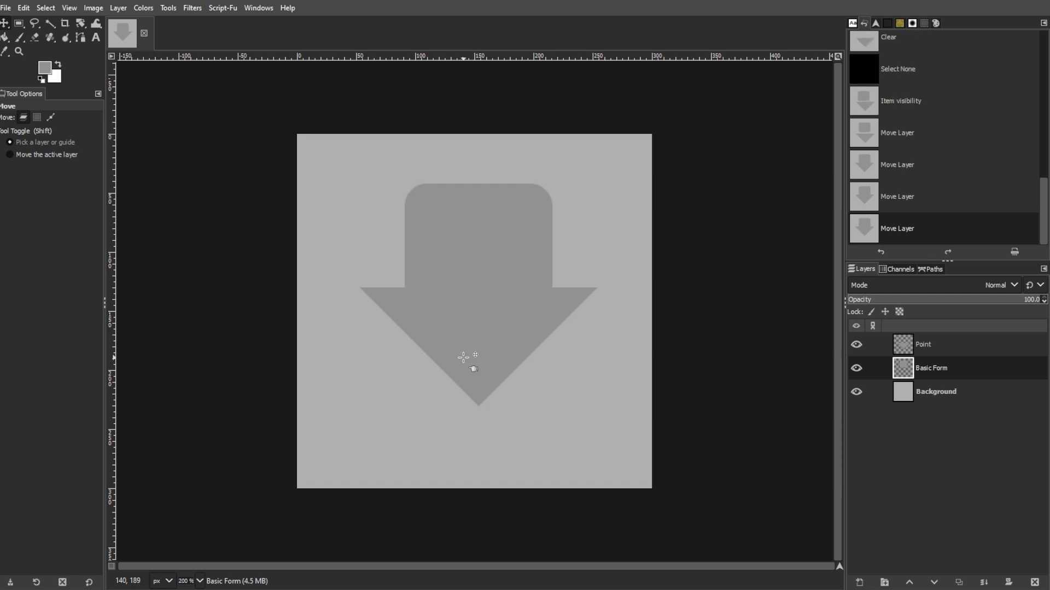
Step: Merge the Point layer down into the Basic Form layer
left_click(937, 347)
right_click(937, 346)
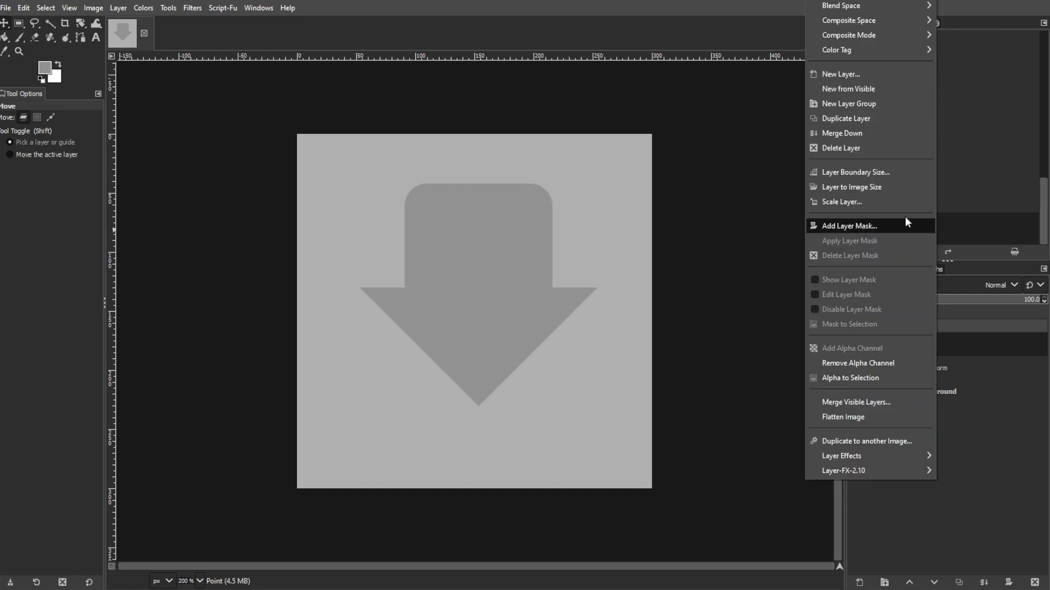
left_click(864, 136)
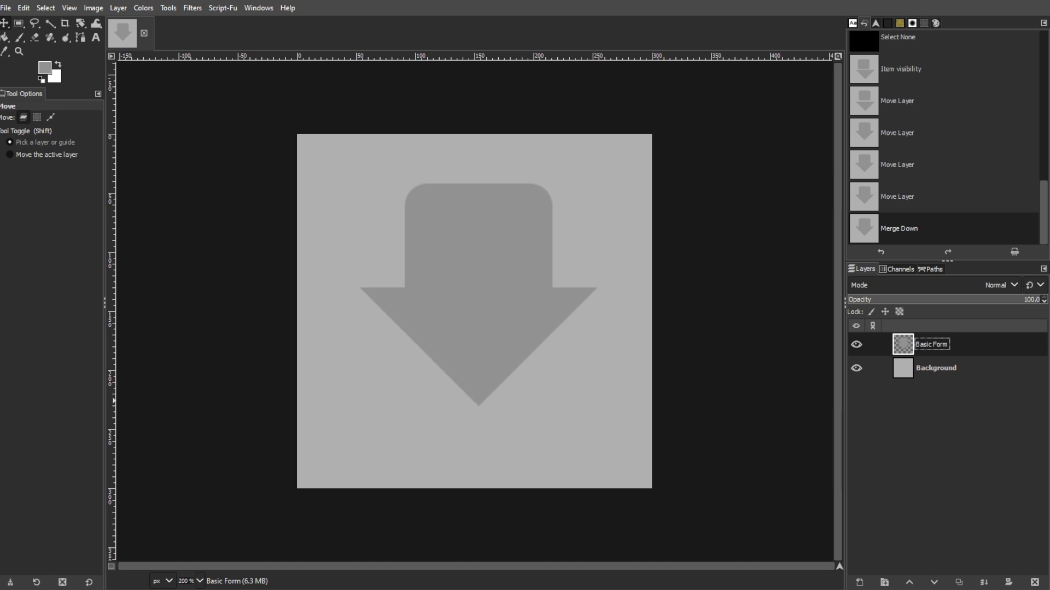
Step: Start a Bump Map on the arrow with Basic Form as the aux input, azimuth 360 and elevation 27
left_click(192, 7)
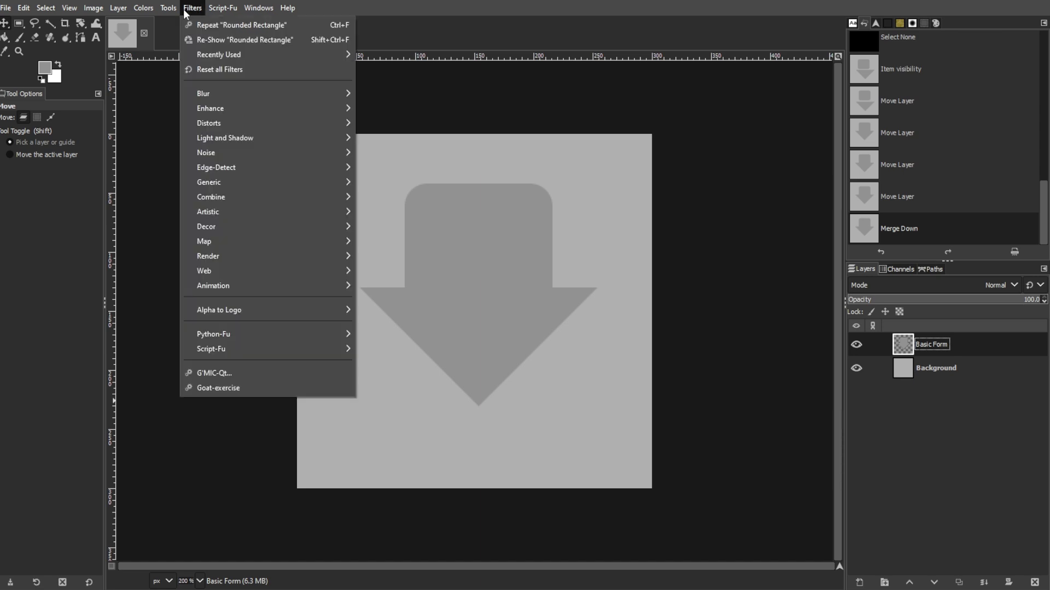
mouse_move(192, 240)
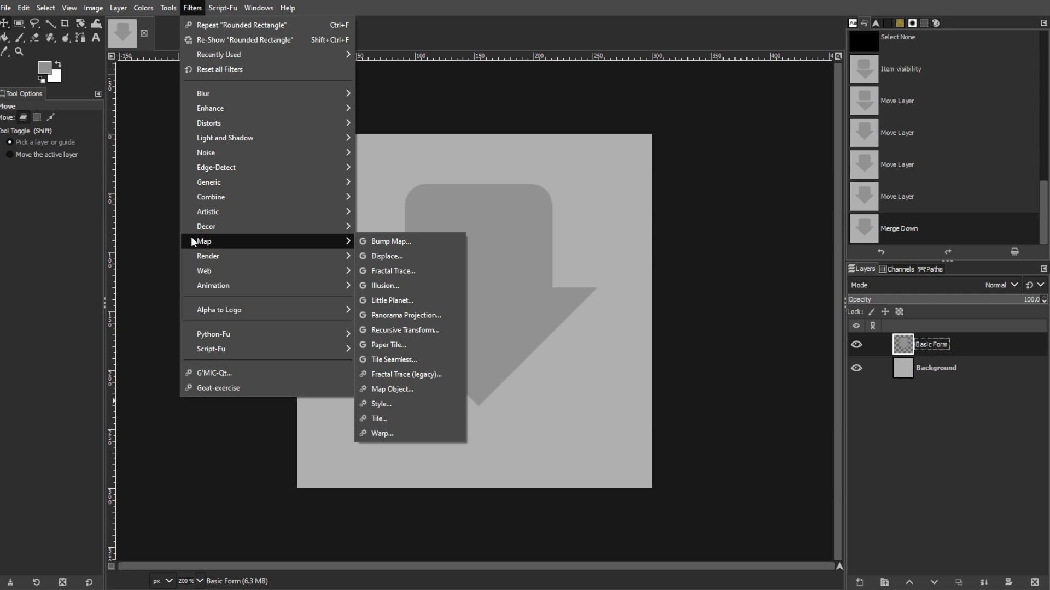
left_click(400, 244)
left_click(808, 145)
left_click(760, 209)
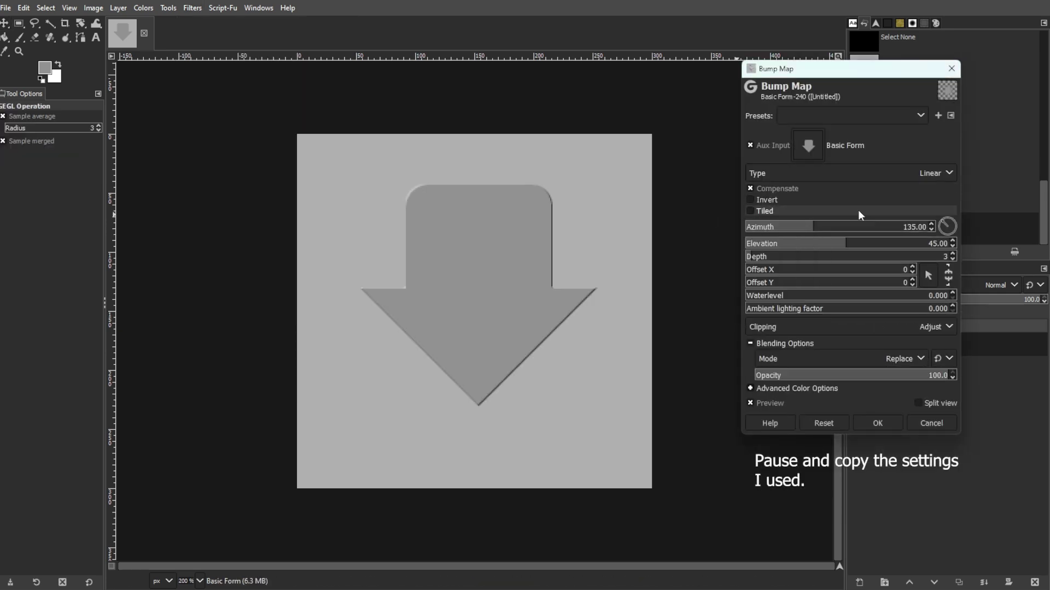
double_click(914, 227)
type("360")
double_click(937, 244)
type("27")
Step: Try different bump map waterlevel and ambient lighting values, such as waterlevel 0.75 with ambient lighting factor 1
double_click(937, 296)
type("1")
double_click(937, 309)
type("0.800")
double_click(937, 296)
type("0.75")
double_click(937, 309)
type("1")
left_click(921, 295)
left_click(898, 308)
Step: Set the waterlevel to 0.096 and the ambient lighting factor to 0.672, and apply the bump map
left_click_drag(913, 296, 765, 298)
left_click_drag(826, 309, 881, 308)
left_click(883, 419)
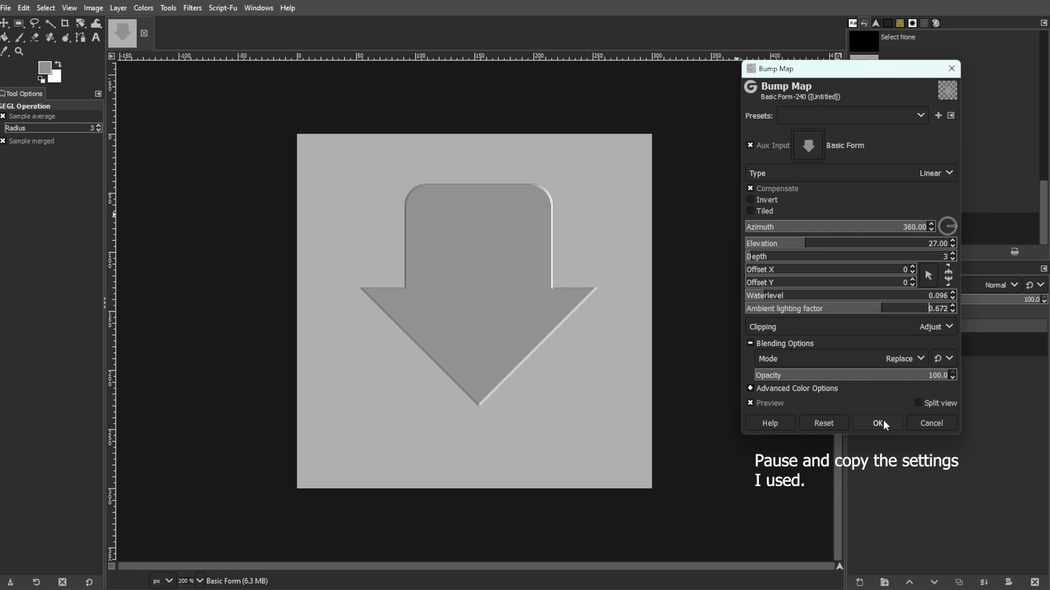
left_click(884, 421)
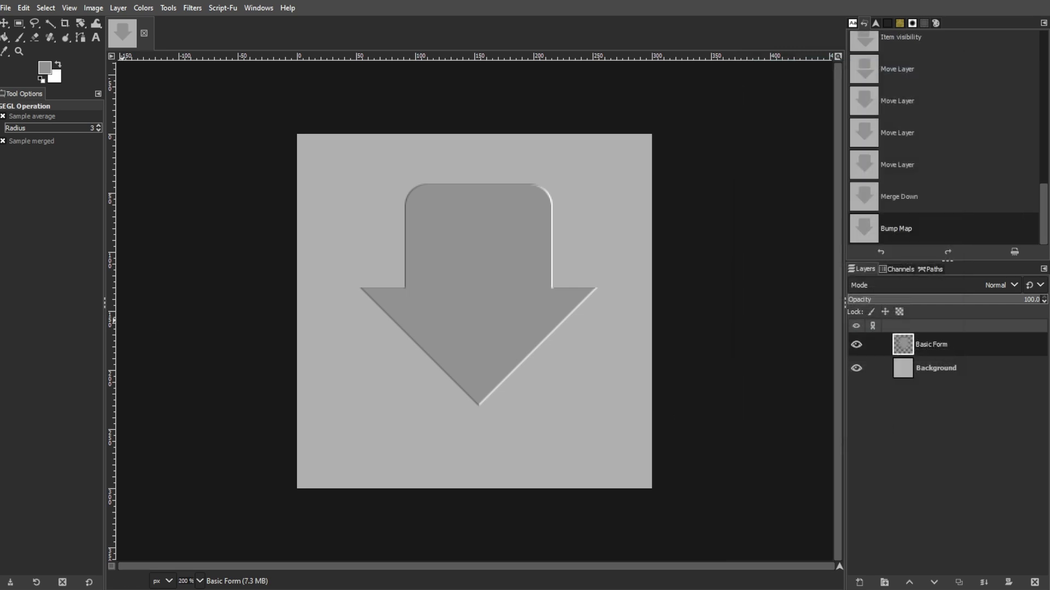
Step: Create a selection from the Basic Form layer's alpha and add a transparent layer named Color
right_click(927, 343)
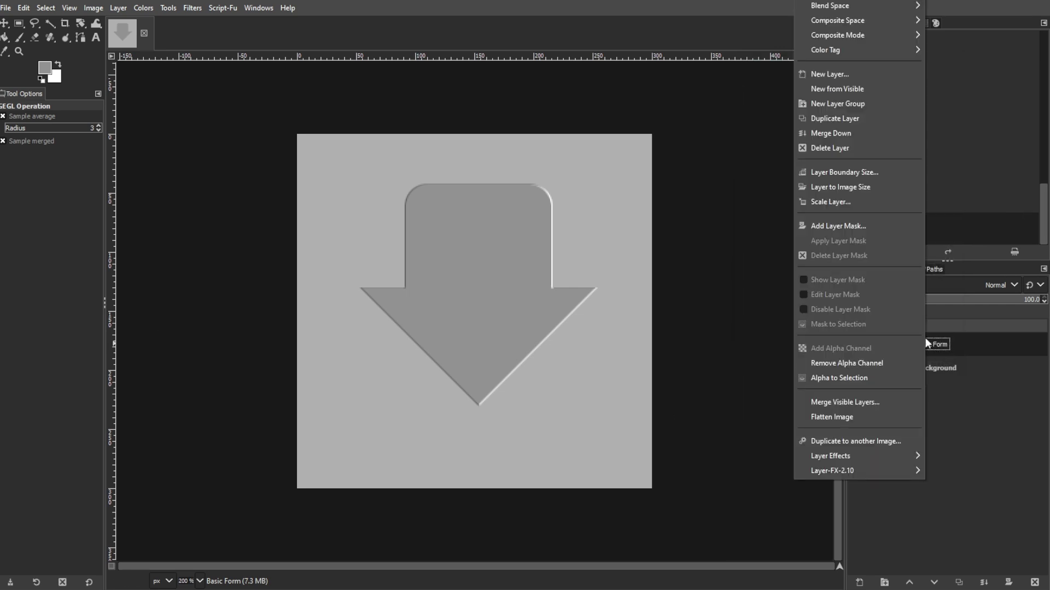
left_click(868, 381)
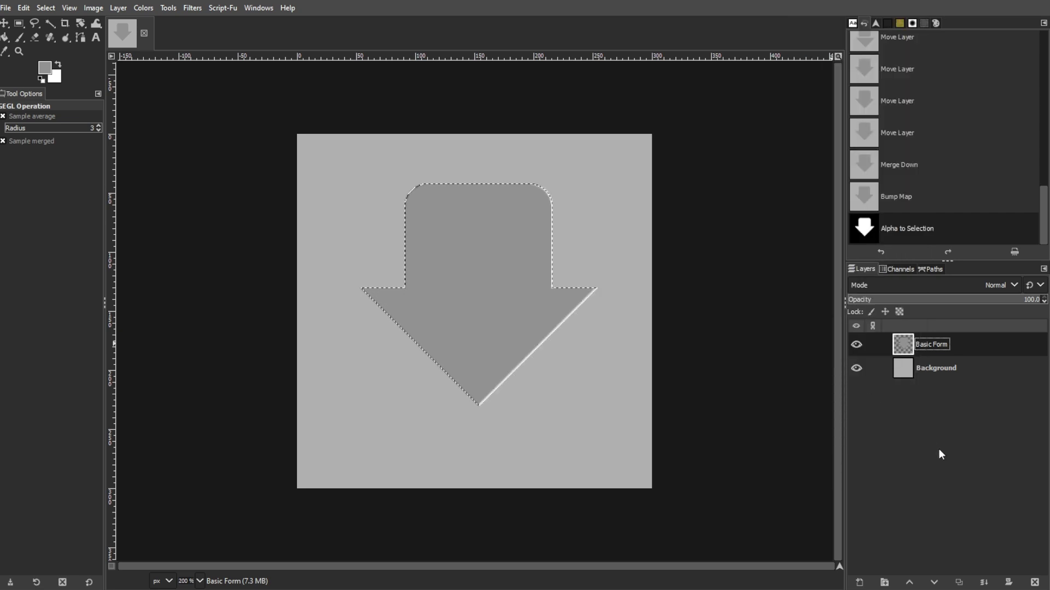
left_click(859, 581)
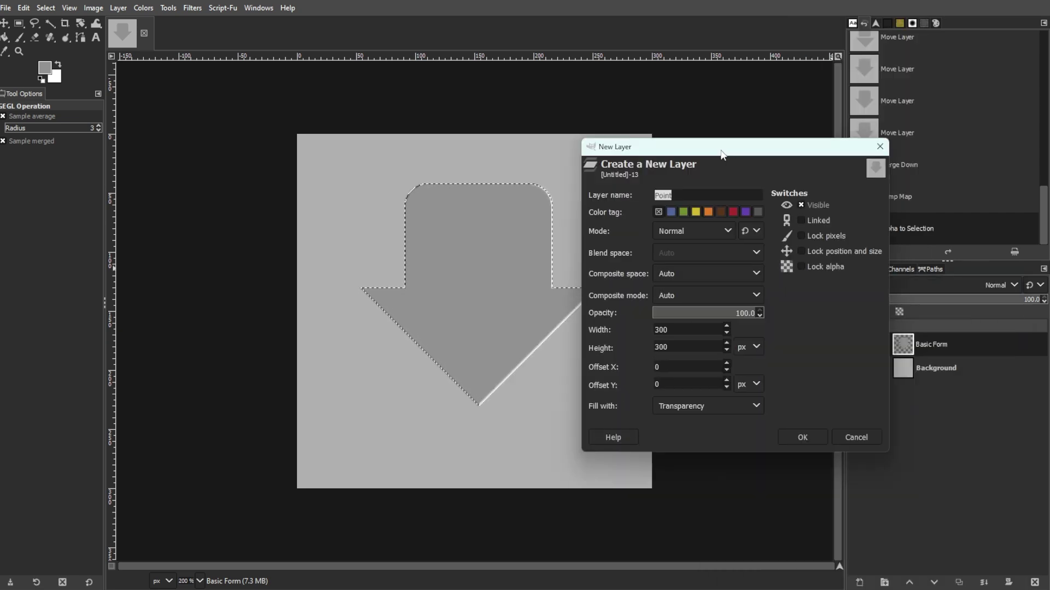
key("Return")
Step: Shrink the arrow selection so that an even grey border remains around it
left_click(45, 8)
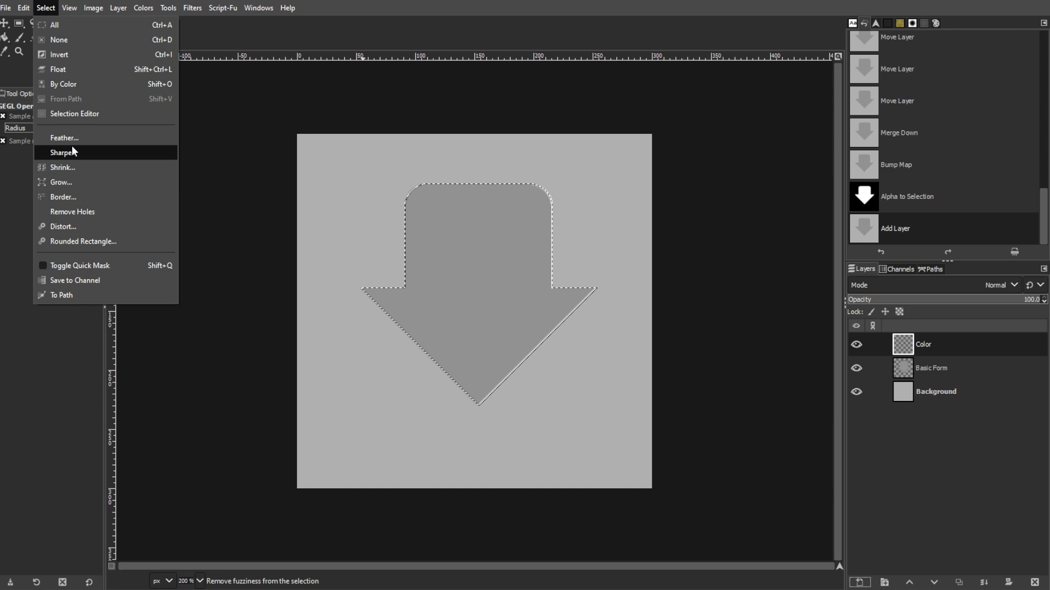
left_click(70, 164)
left_click_drag(117, 125, 300, 133)
key("Return")
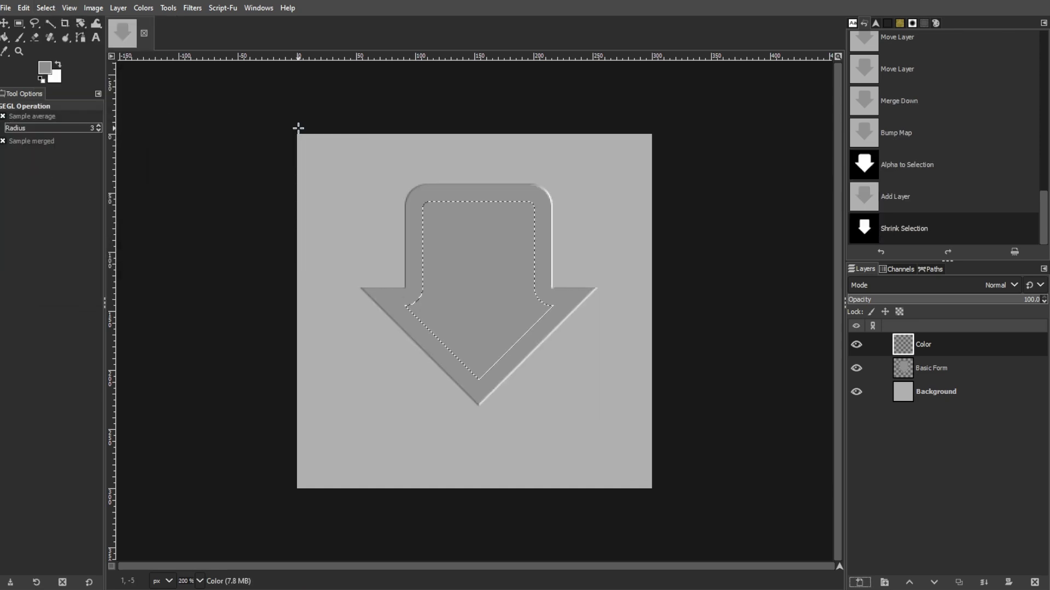
Step: Set the foreground color to light green b1d631 and the background color to a darker green
left_click(44, 68)
left_click_drag(406, 184, 361, 183)
type("b1d631")
key("Return")
left_click(355, 242)
left_click(54, 76)
left_click(376, 203)
left_click(361, 242)
Step: Fill the selection with a linear FG to BG (RGB) gradient from the arrow's lower-left edge to its upper-right corner, and deselect
mouse_move(4, 39)
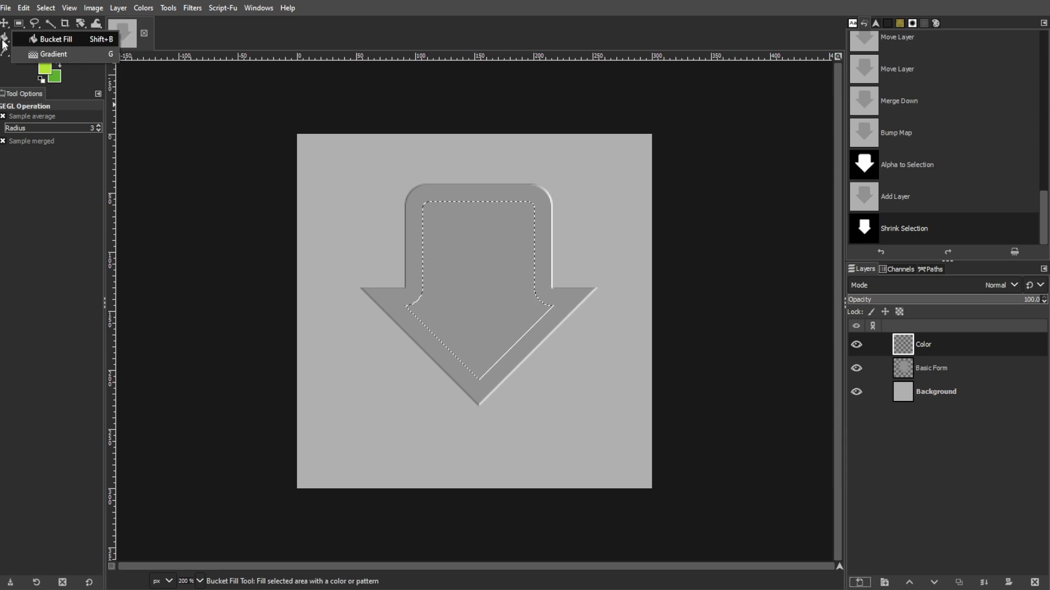
left_click(29, 54)
left_click(9, 155)
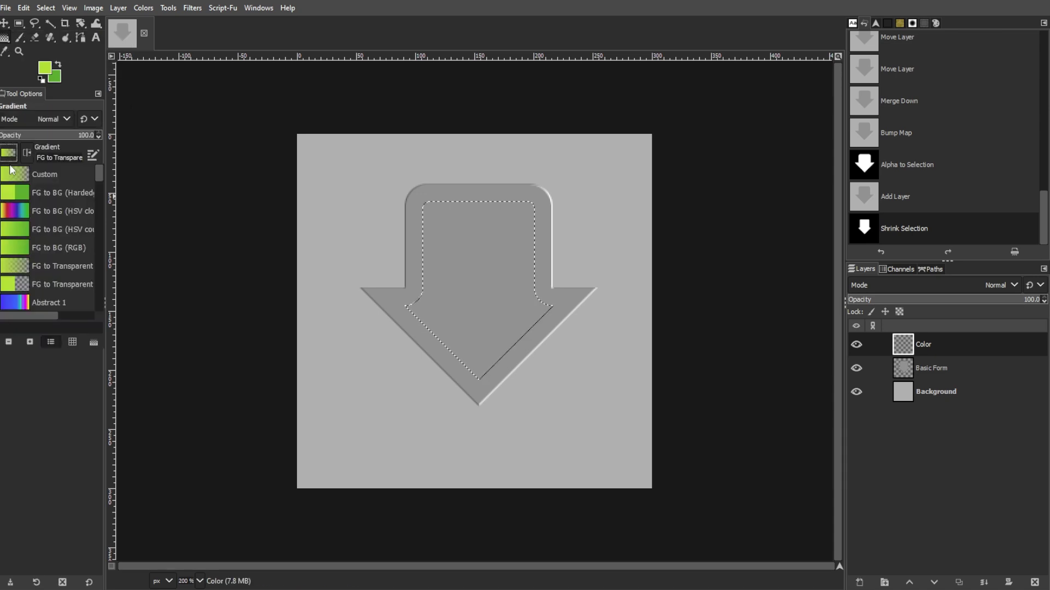
left_click(31, 249)
left_click_drag(398, 394, 436, 339)
left_click_drag(562, 167, 527, 206)
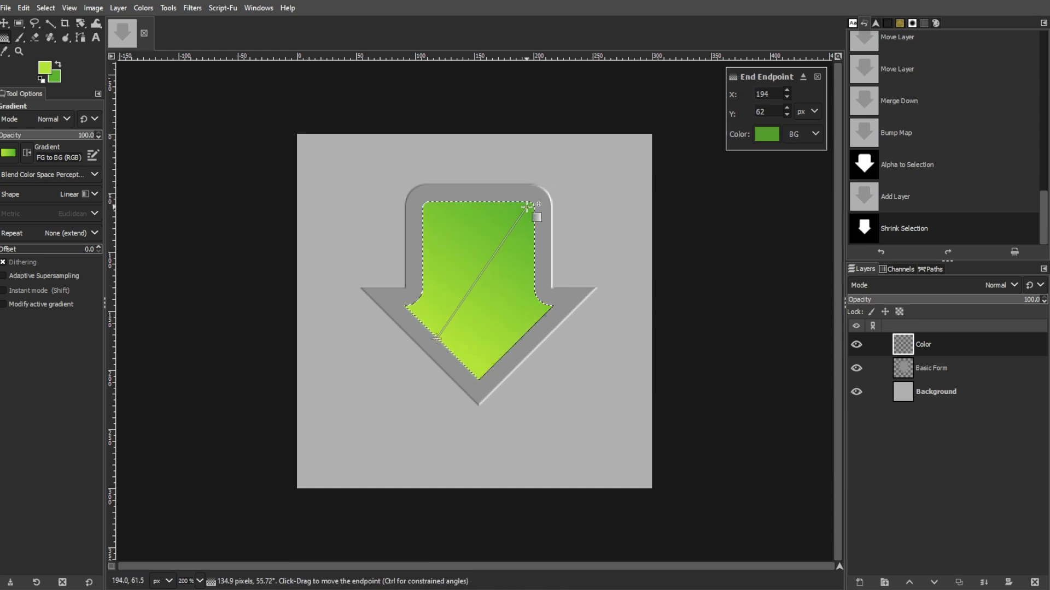
key("Return")
key("ctrl+shift+a")
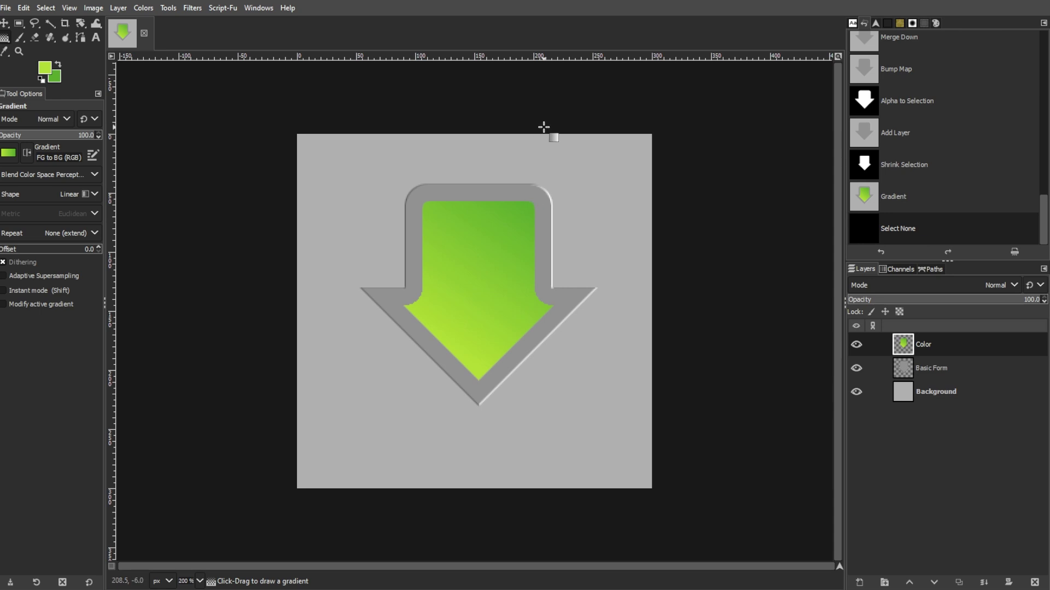
Step: Start a Bump Map on the green arrow with the Color layer as the aux input
left_click(192, 8)
mouse_move(219, 241)
left_click(346, 240)
left_click(800, 155)
double_click(725, 239)
left_click(807, 151)
double_click(807, 208)
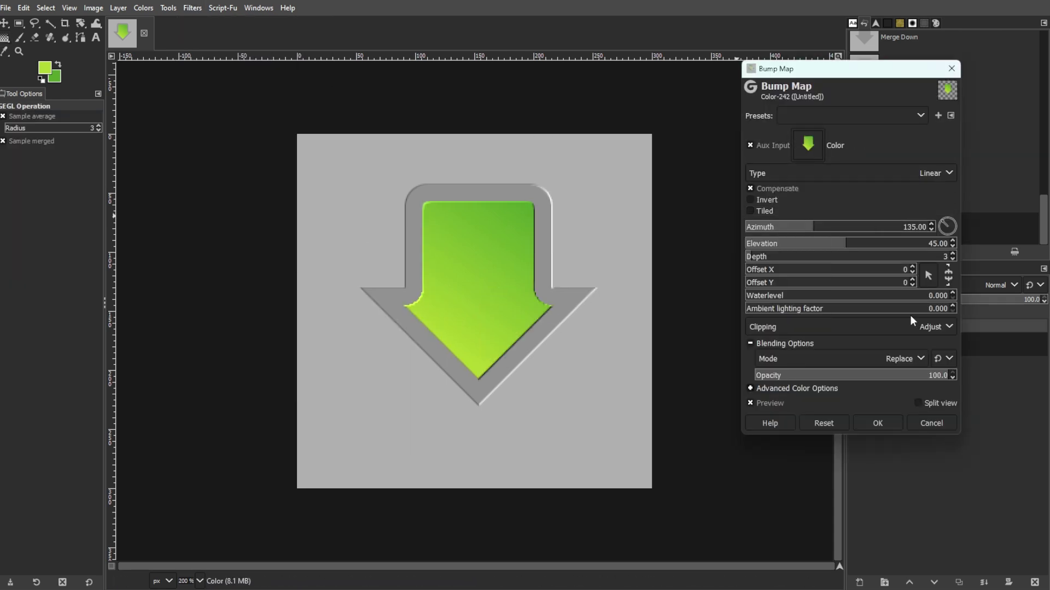
Step: Set azimuth to 360 and ambient lighting factor to 0.616, reduce the elevation, use a low waterlevel, and apply the bump map
left_click(870, 309)
left_click(881, 296)
left_click_drag(894, 227, 928, 227)
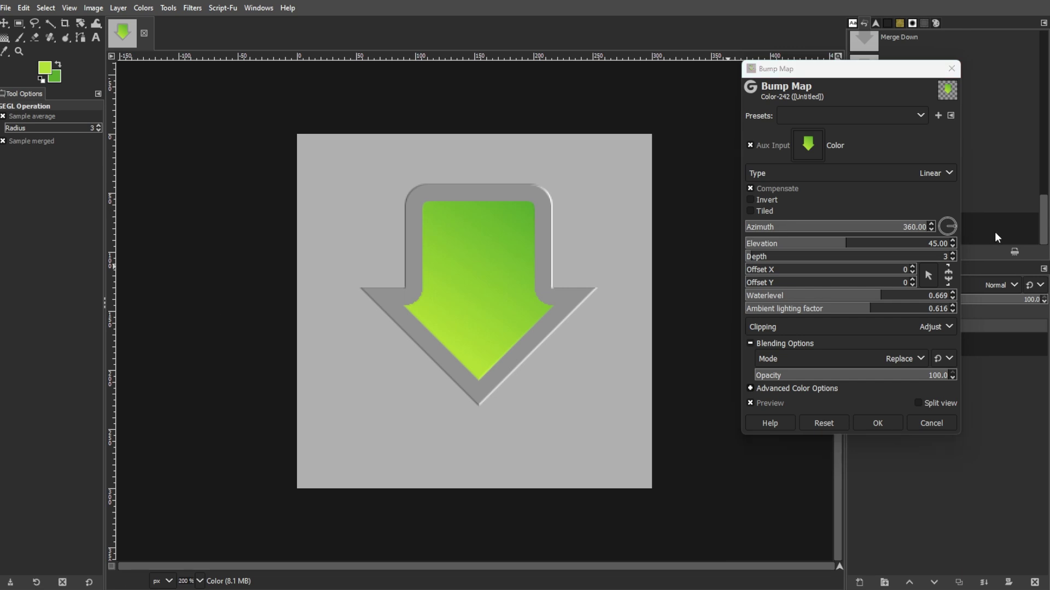
left_click(804, 244)
left_click(811, 298)
left_click(877, 425)
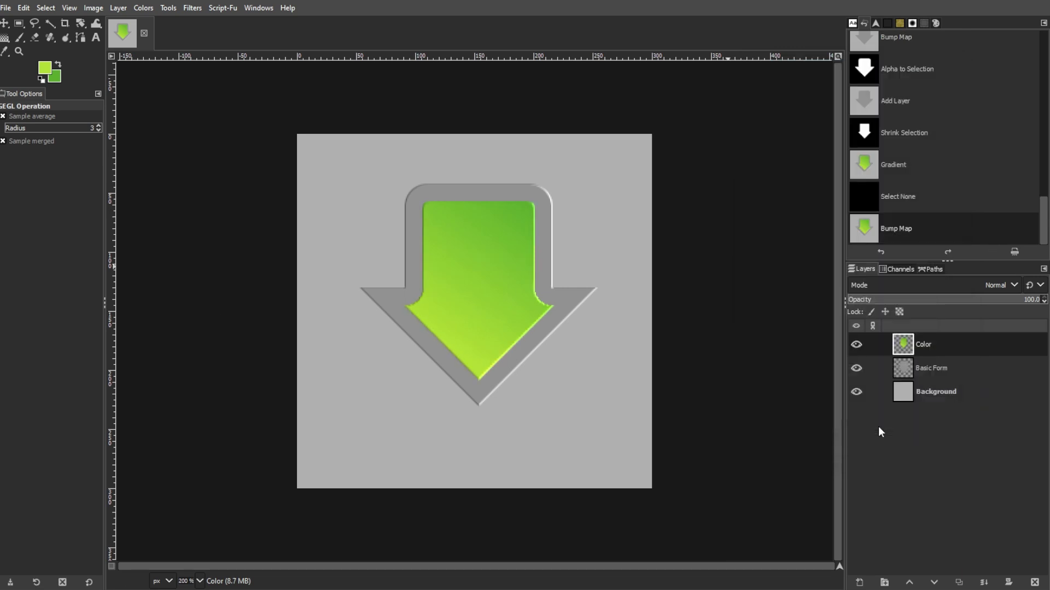
Step: Merge the Color layer down into Basic Form and duplicate the merged layer
right_click(946, 345)
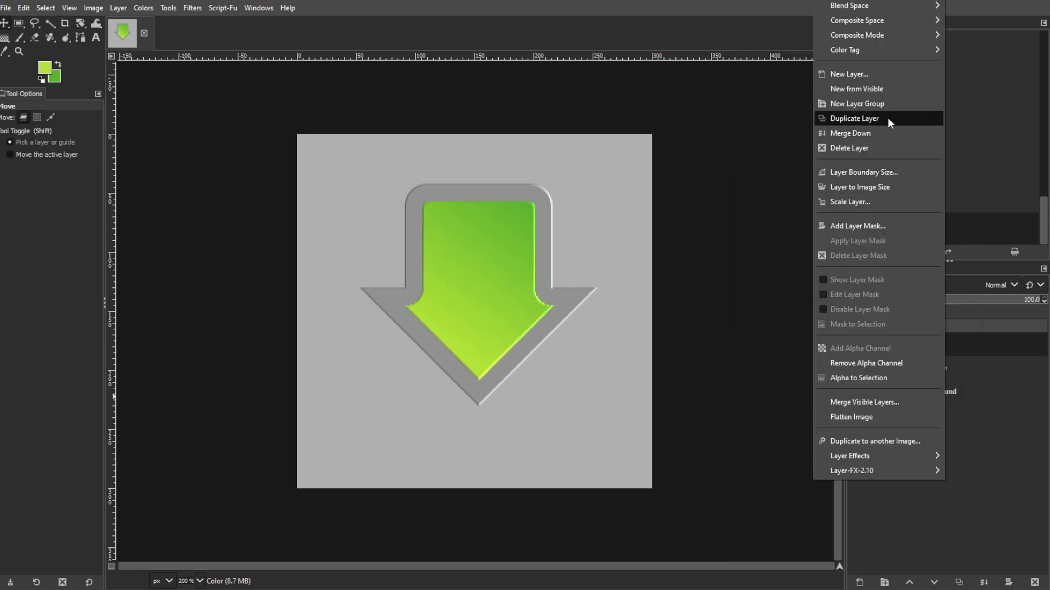
left_click(891, 137)
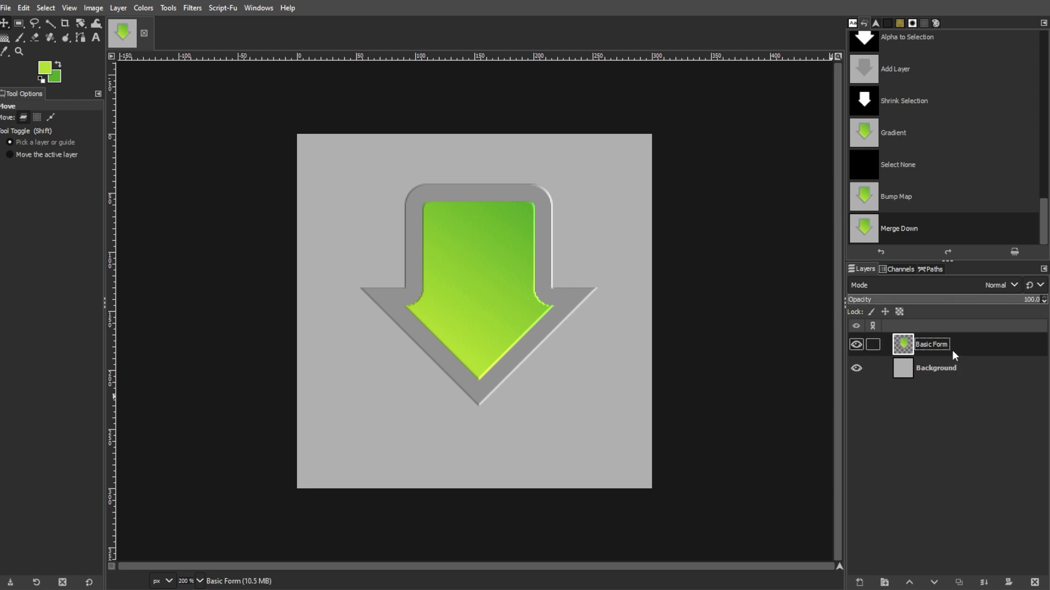
key("shift+ctrl+d")
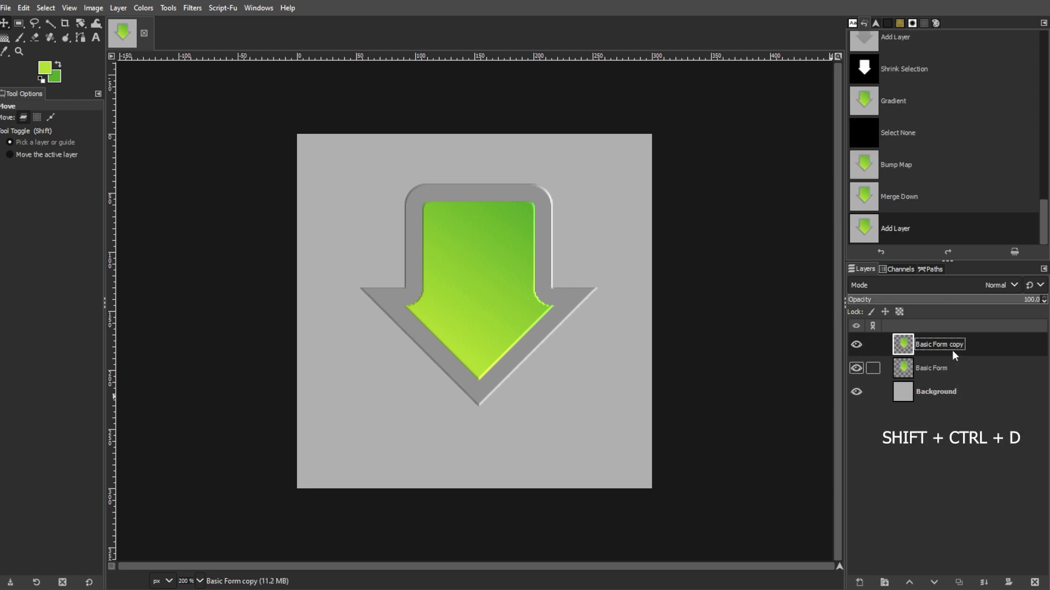
Step: Flip the duplicated arrow layer vertically
left_click(124, 11)
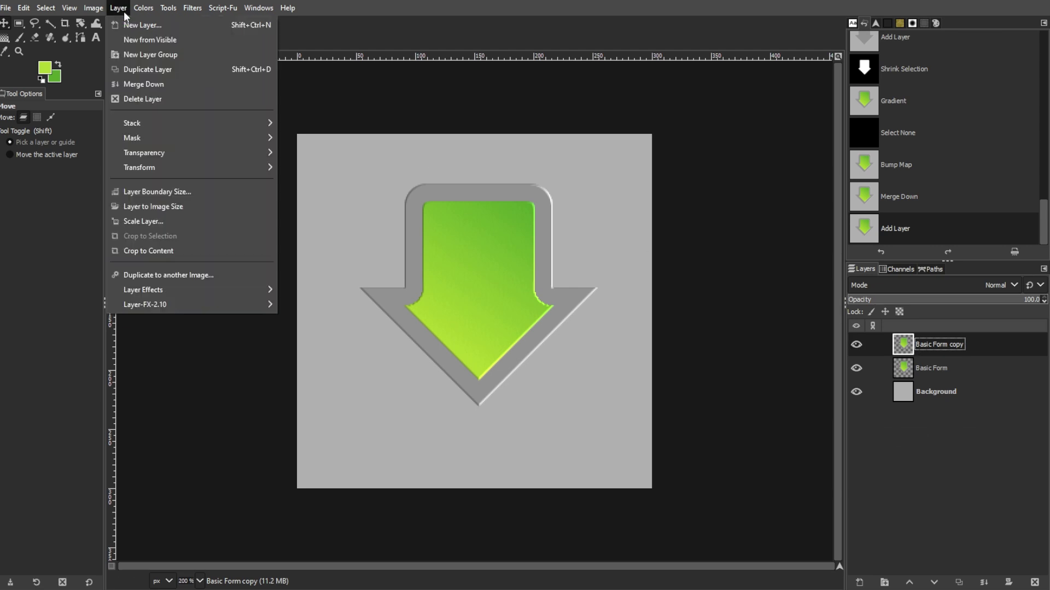
mouse_move(123, 163)
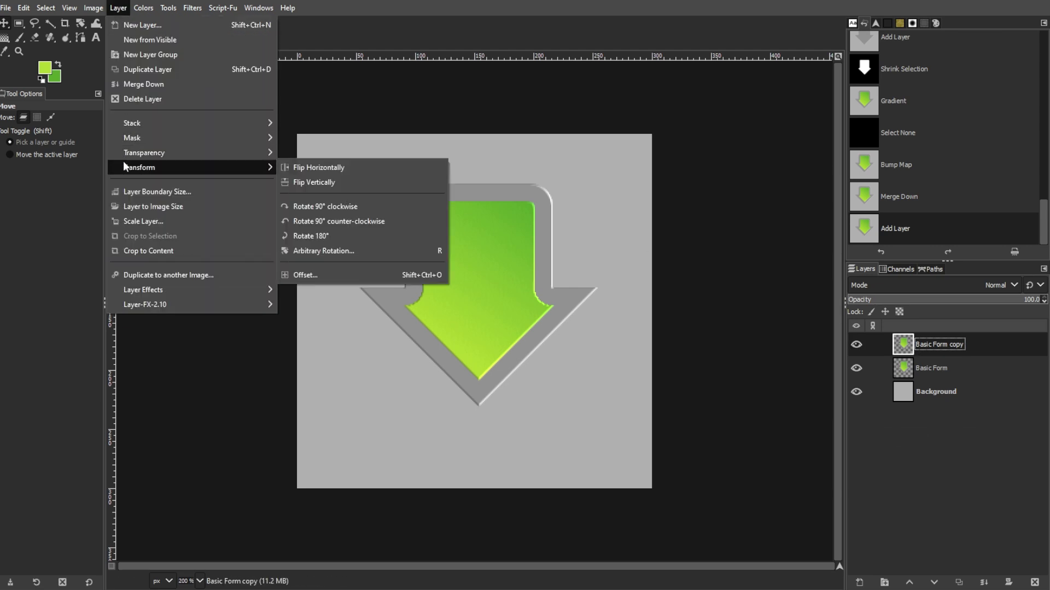
left_click(341, 183)
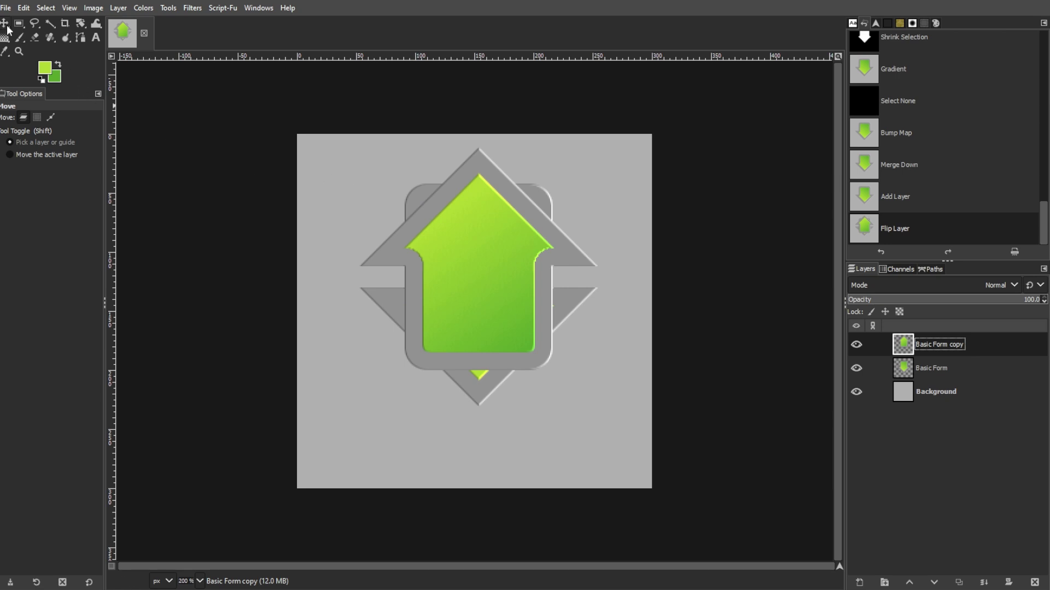
Step: Move the flipped copy straight down until its tip sits just below the original arrow's tip, and merge it into Basic Form
left_click(493, 234)
key("Down")
key("Down")
key("Down")
key("Down")
key("Down")
key("Down")
key("Down")
key("Down")
key("Down")
key("Down")
key("Down")
key("Down")
key("shift+Down")
key("shift+Down")
key("shift+Down")
key("shift+Down")
key("shift+Down")
key("shift+Down")
key("shift+Down")
key("shift+Down")
key("shift+Down")
key("shift+Down")
key("shift+Down")
key("shift+Down")
key("shift+Down")
key("shift+Down")
key("shift+Down")
key("shift+Down")
key("shift+Down")
key("shift+Down")
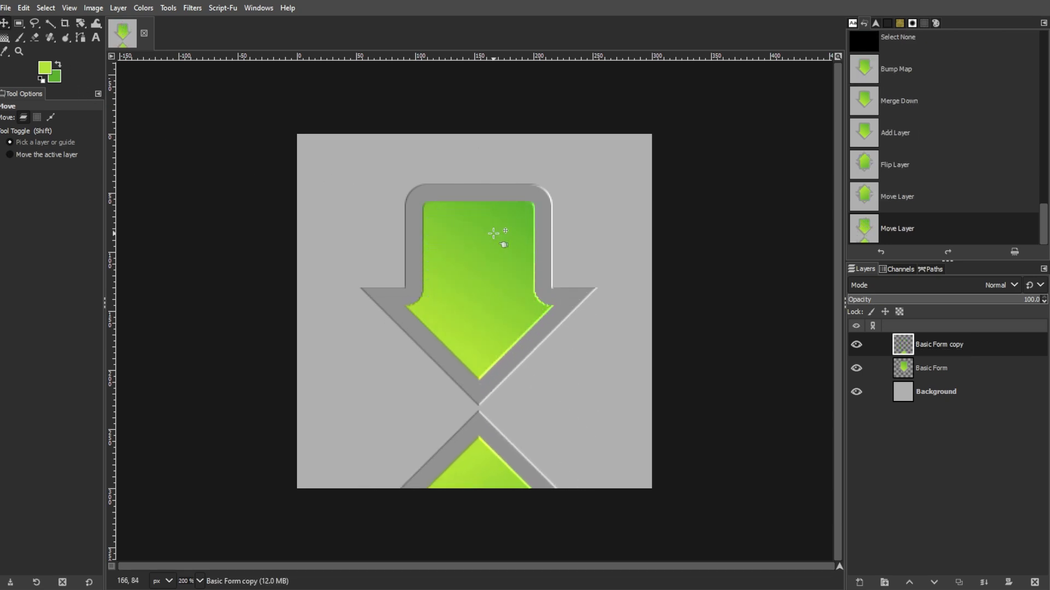
right_click(932, 345)
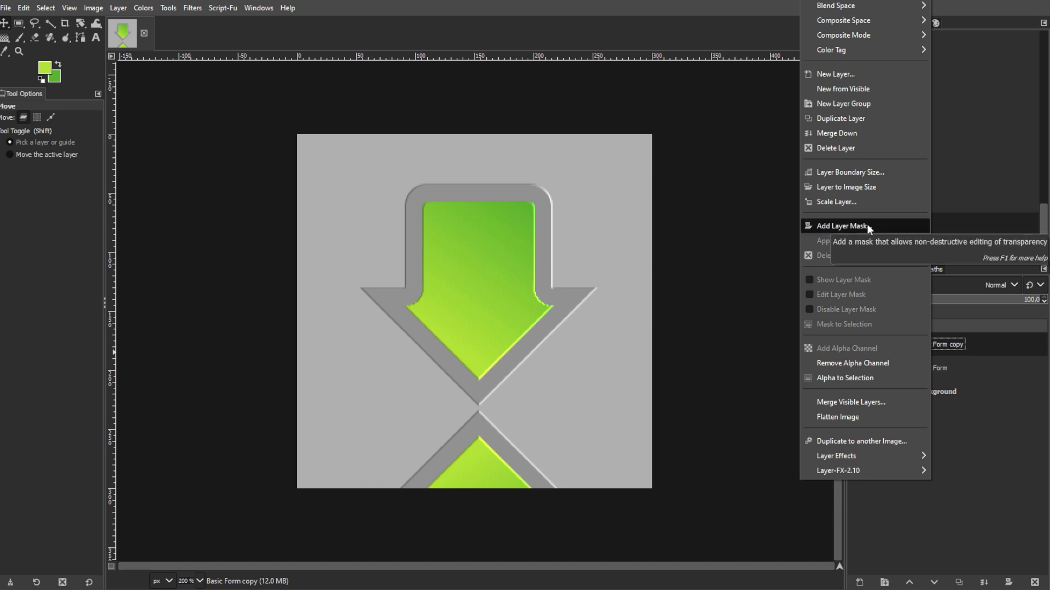
left_click(842, 134)
Step: Apply a 3D Transform to the merged arrows with a Y angle of about -43.78, and shift the layer slightly up and left
key("shift+w")
left_click_drag(684, 316, 624, 350)
left_click_drag(752, 126, 750, 126)
left_click_drag(755, 108, 755, 143)
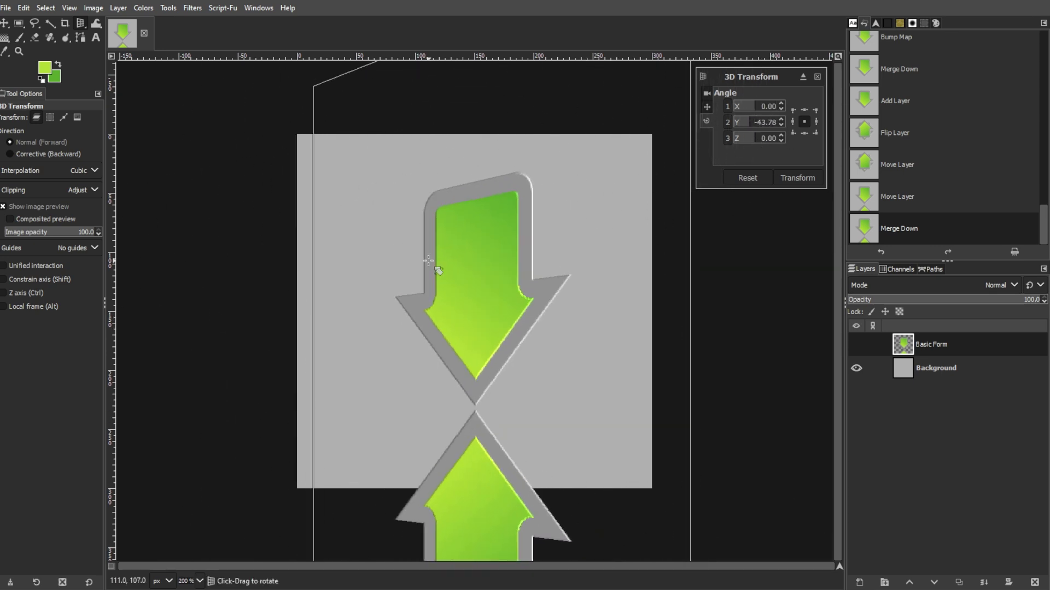
left_click(797, 178)
key("m")
left_click_drag(518, 238, 512, 227)
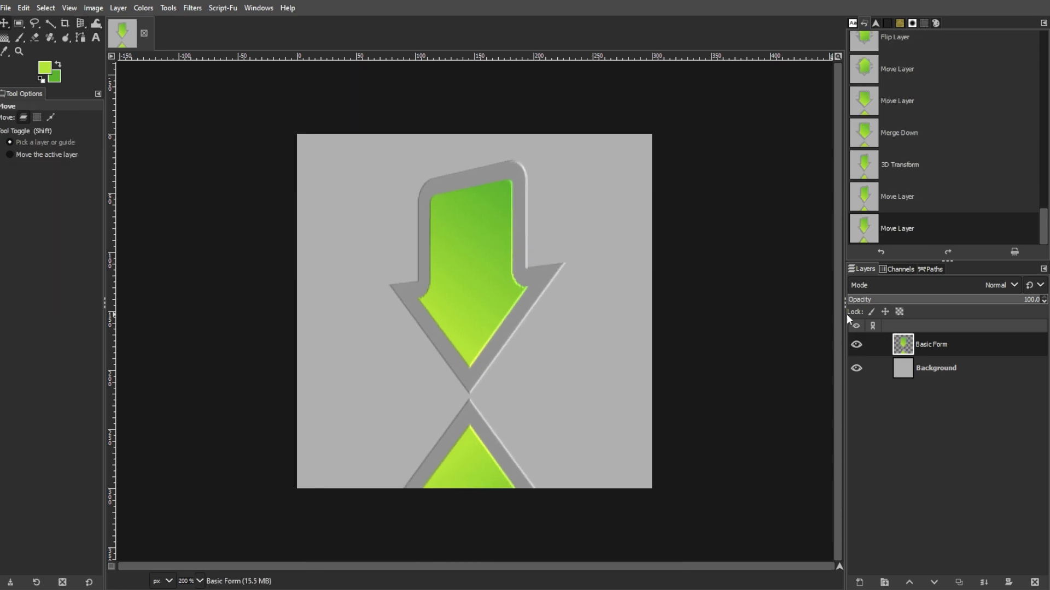
Step: Stack four duplicates of the Basic Form layer, nudging each one slightly further left to thicken the arrow's right edge
key("ctrl+shift+d")
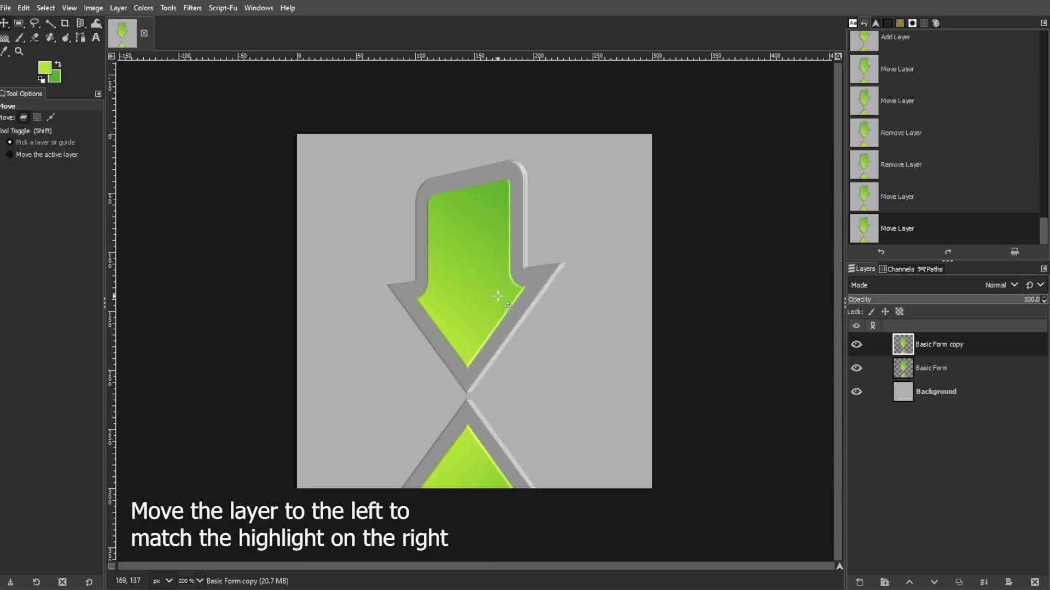
key("Right")
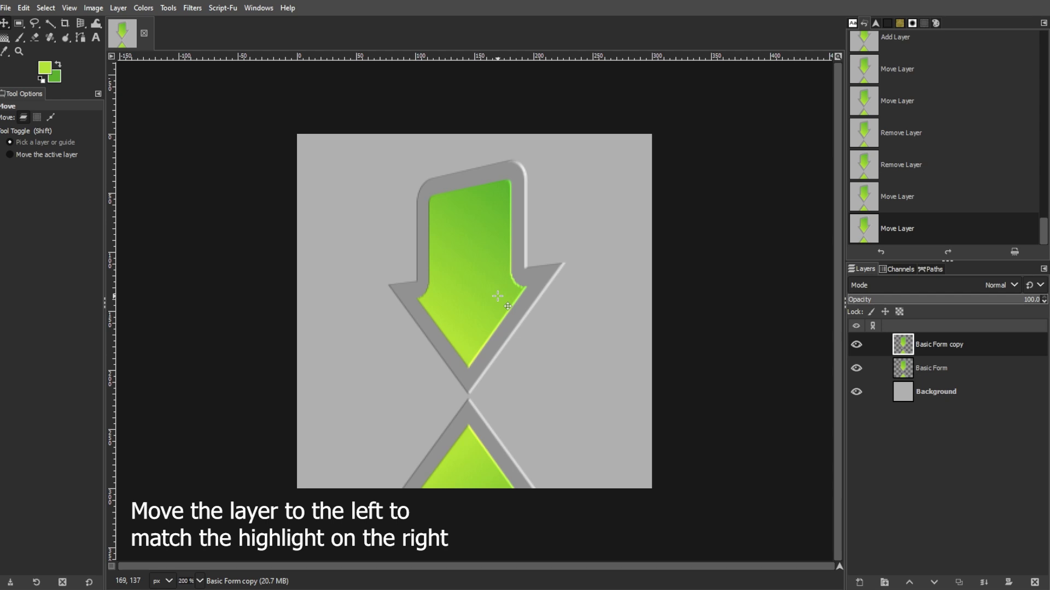
key("ctrl+shift+d")
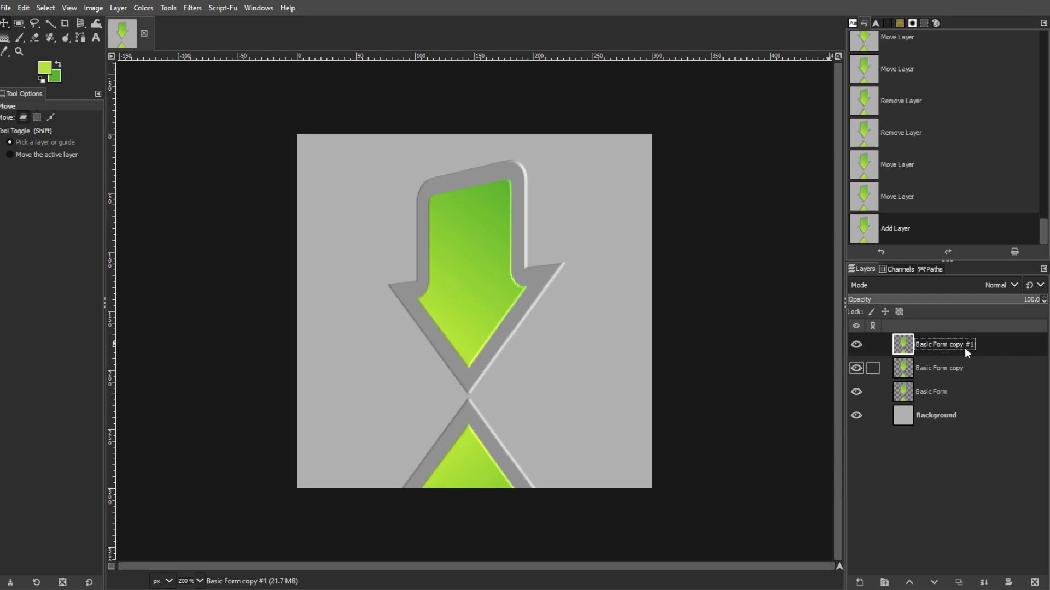
left_click(530, 295)
key("Left")
left_click(968, 348)
key("ctrl+shift+d")
left_click(463, 275)
key("Left")
left_click(985, 344)
key("ctrl+shift+d")
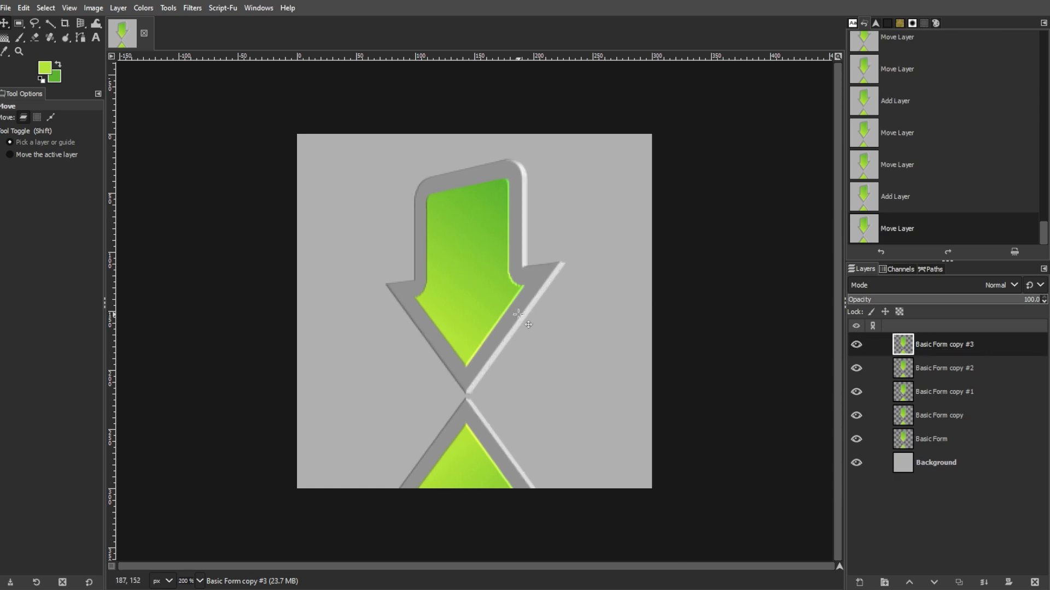
Step: Hide the Background layer and create a new layer from the visible result
left_click(857, 463)
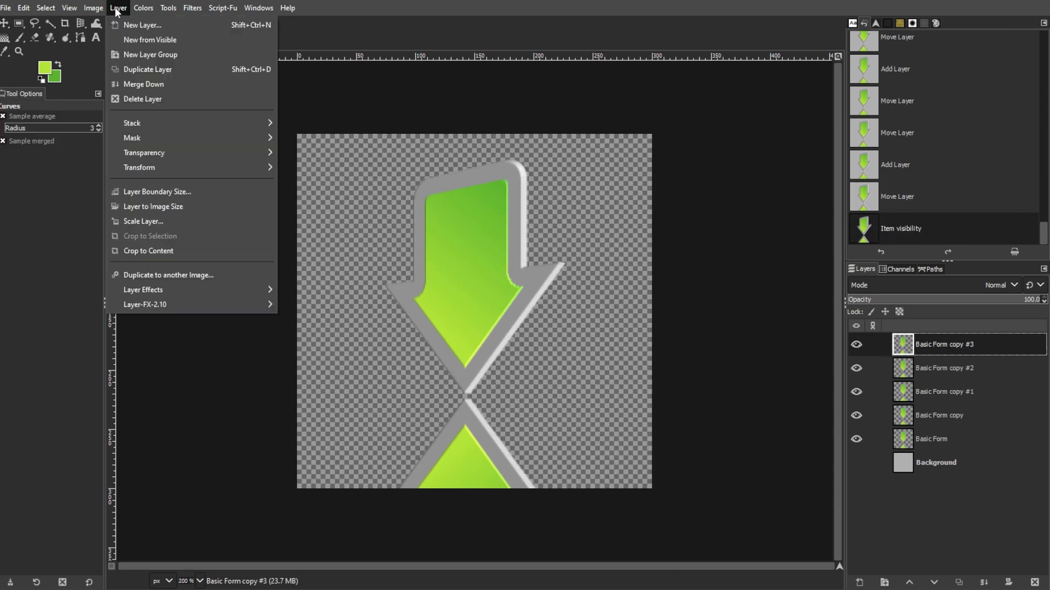
left_click(147, 38)
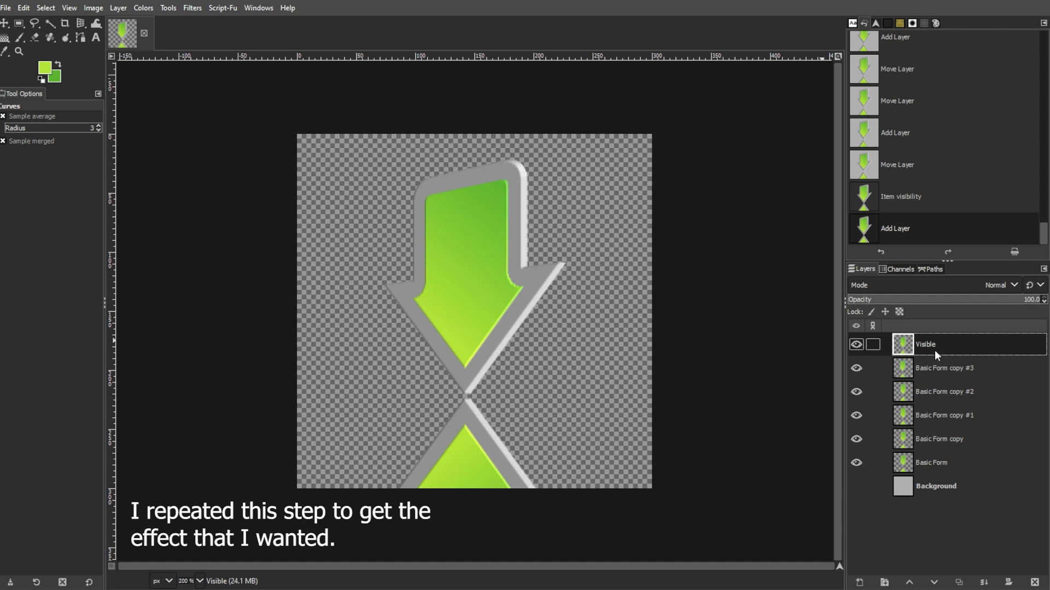
Step: Stack six duplicates of the Visible layer, nudging each one further left to deepen the arrow's side
key("ctrl+shift+d")
key("ctrl+m")
left_click(855, 469)
left_click(5, 23)
left_click(509, 254)
key("Left")
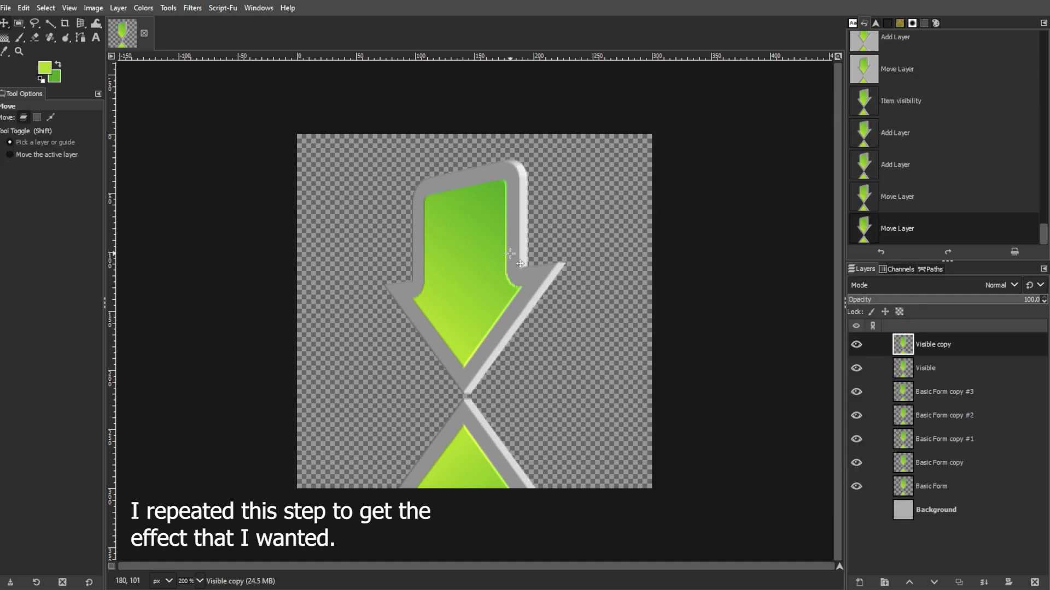
key("ctrl+shift+d")
left_click(510, 254)
key("Left")
key("ctrl+shift+d")
key("Left")
key("ctrl+shift+d")
key("ctrl+shift+d")
key("Left")
key("ctrl+shift+d")
key("Left")
Step: Merge all visible arrow layers into one, expanded as necessary
left_click(961, 350)
right_click(960, 350)
left_click(924, 462)
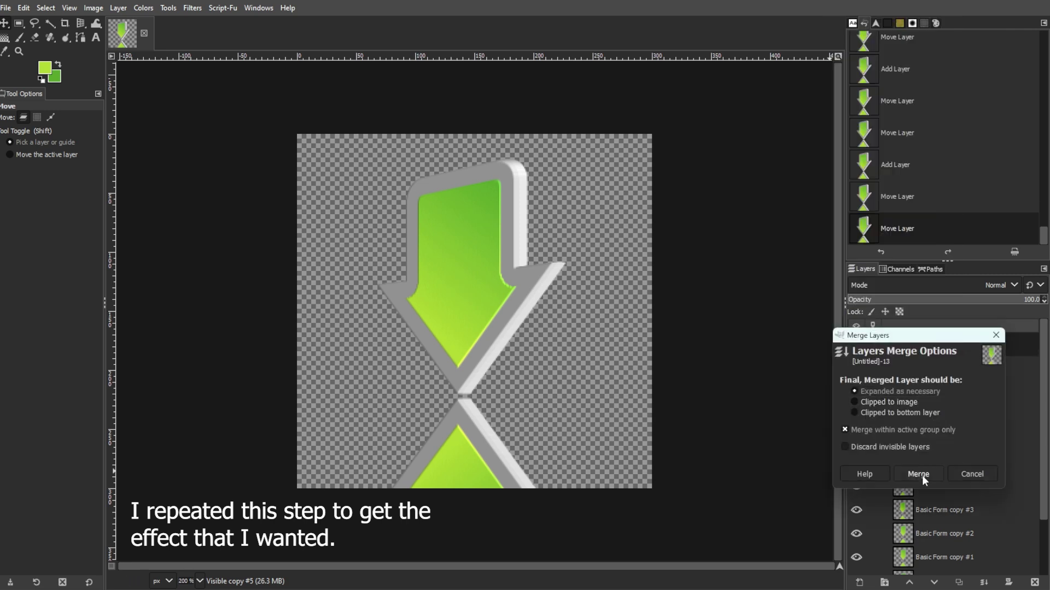
left_click(920, 477)
Step: Duplicate the merged arrow layer and nudge the copy several steps left to widen the light side edge
key("ctrl+shift+d")
left_click(512, 315)
key("Left")
key("Left")
key("Left")
key("Left")
key("Left")
key("Left")
left_click(958, 351)
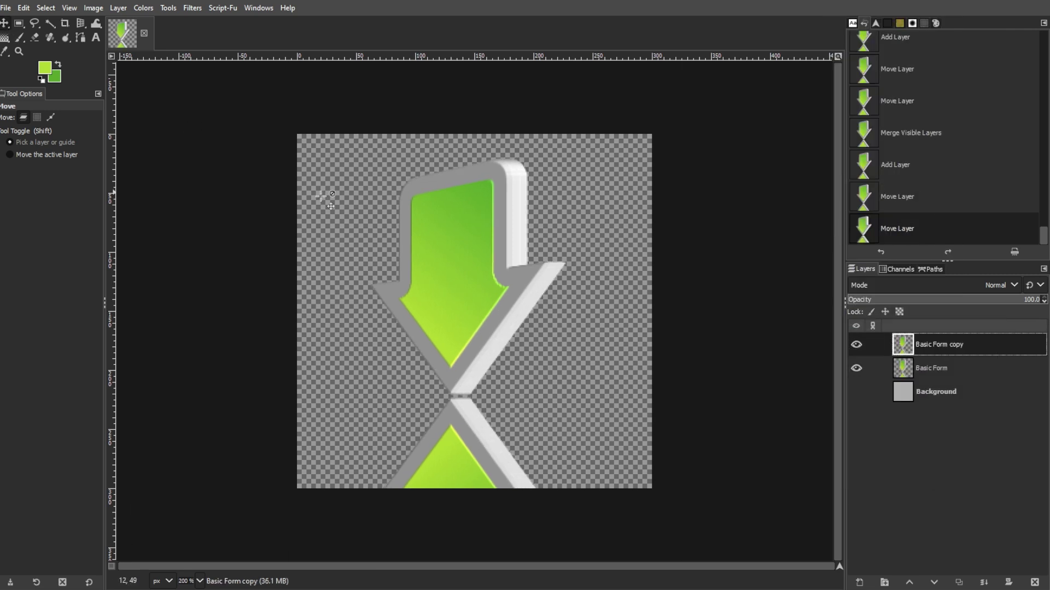
Step: Clear a 19 × 4 px rectangle in the gap between the two arrow tips on the copy, and deselect
scroll(470, 384, "up", 5)
scroll(470, 383, "up", 2)
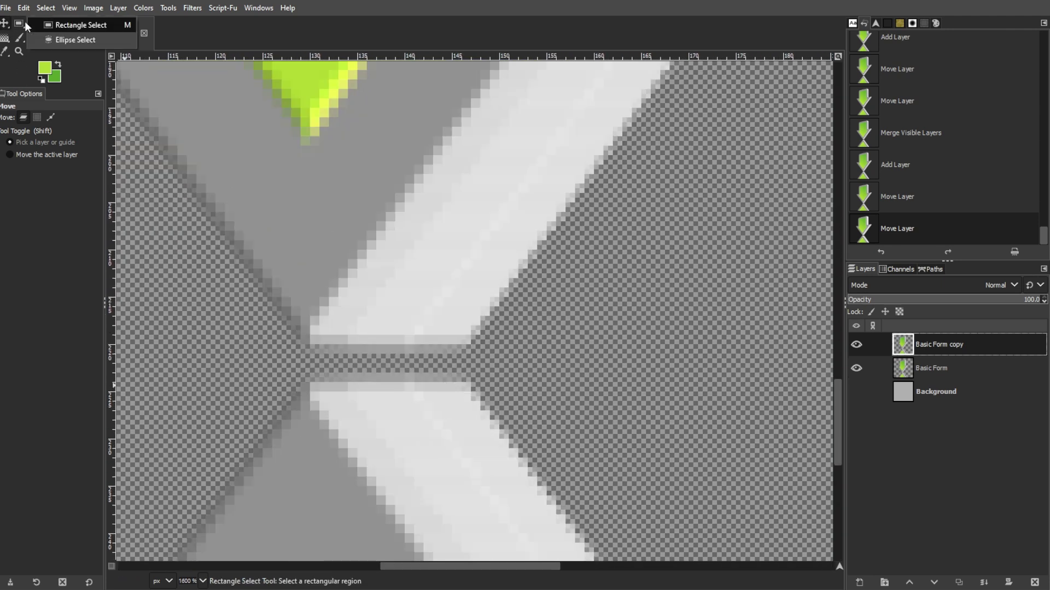
left_click(24, 22)
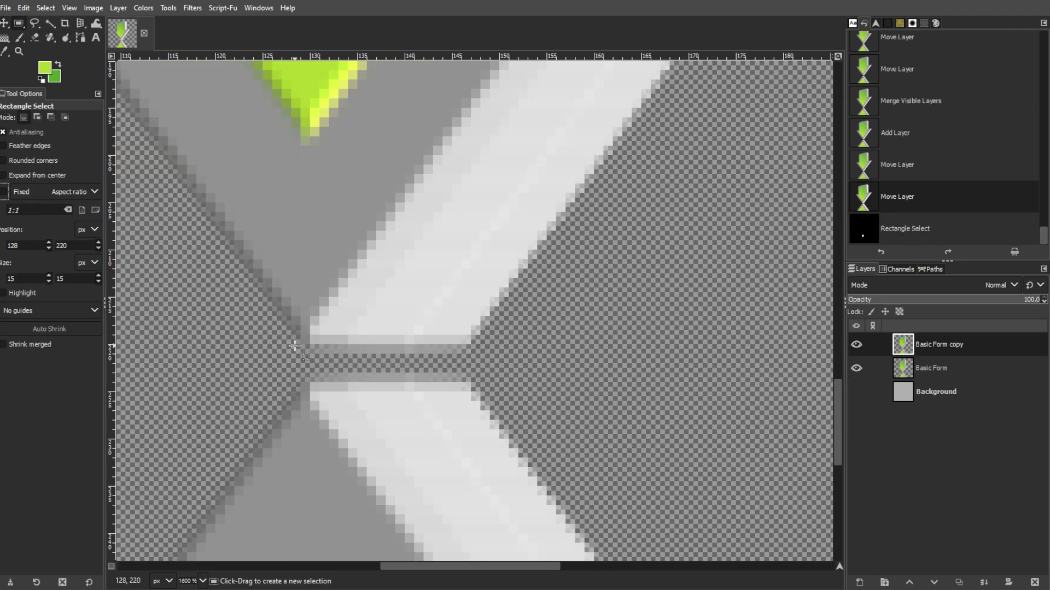
left_click_drag(294, 346, 482, 379)
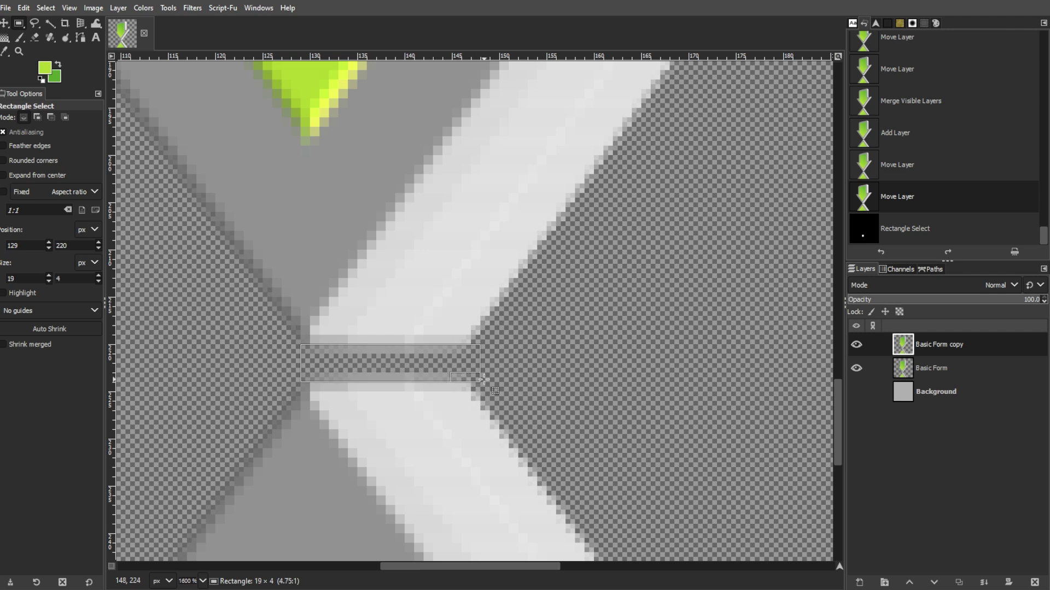
key("Delete")
left_click(603, 408)
scroll(513, 394, "down", 6)
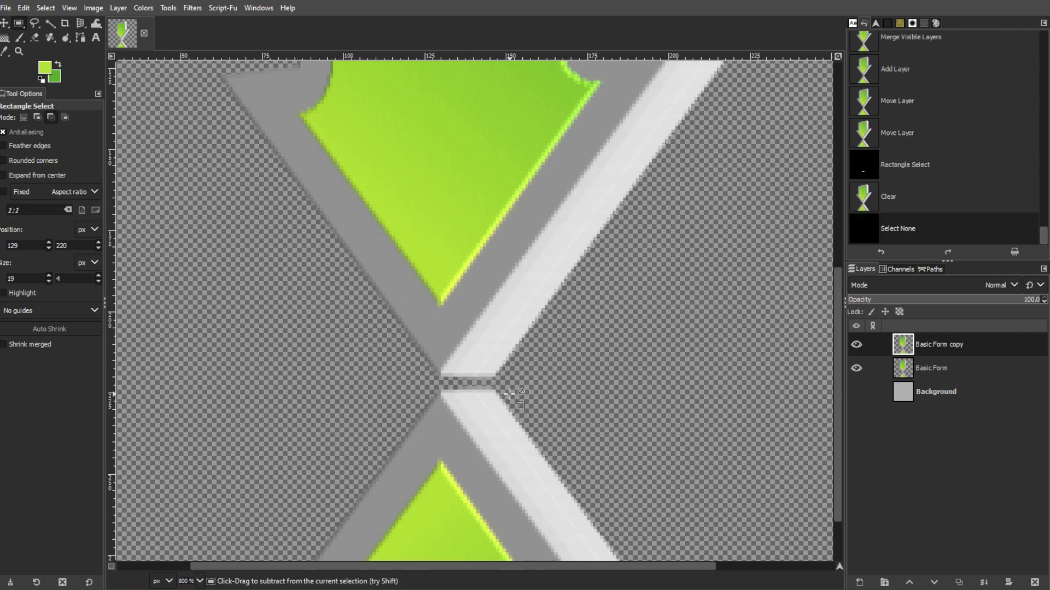
Step: Merge the copy down into Basic Form and adjust the layer to Brightness -25 and Contrast 25
key("m")
left_click(143, 7)
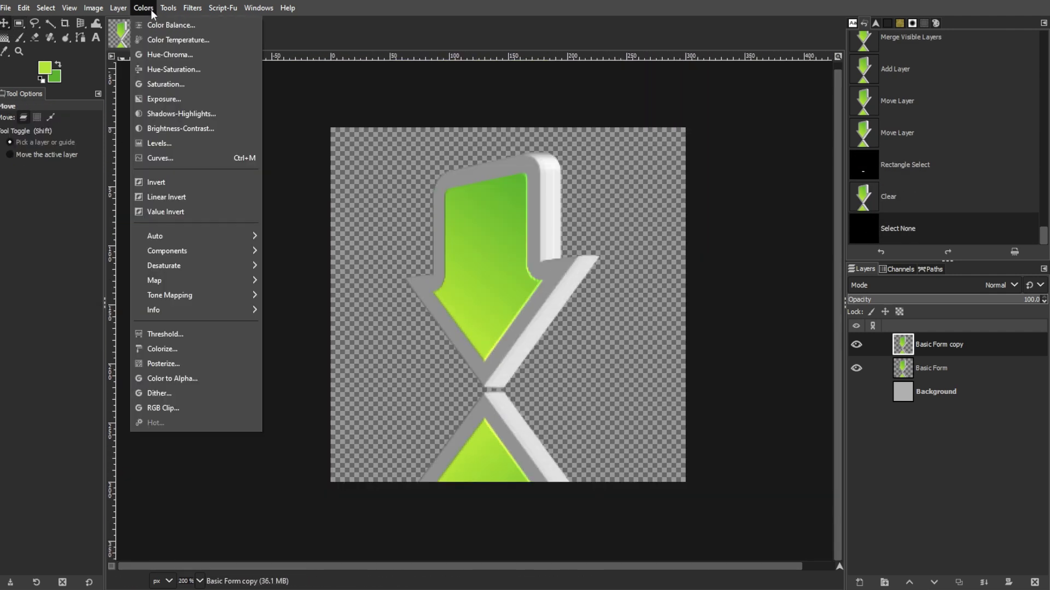
left_click(162, 127)
left_click(1004, 209)
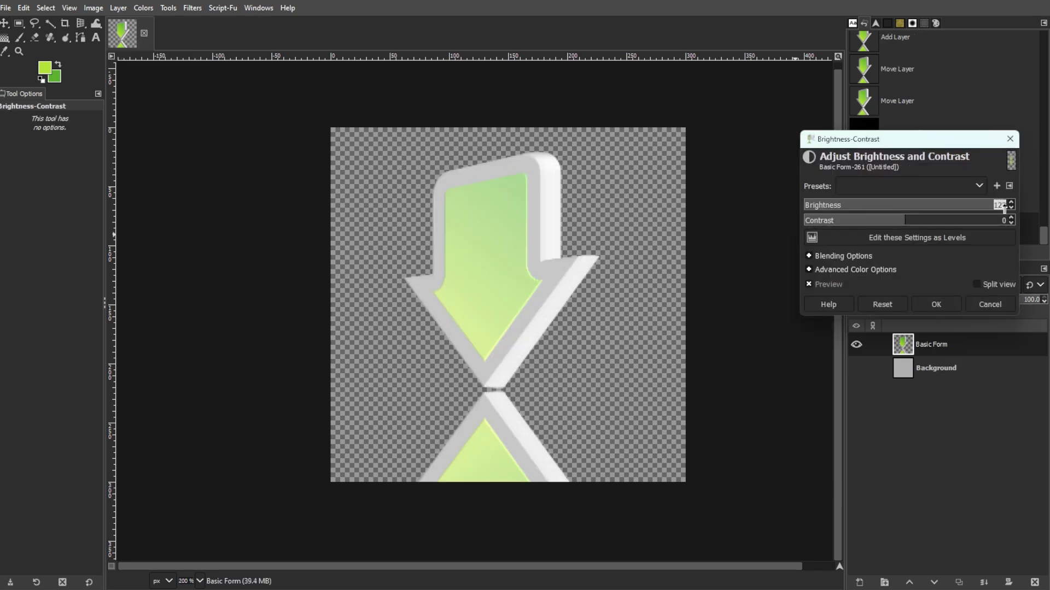
type("-25")
key("Return")
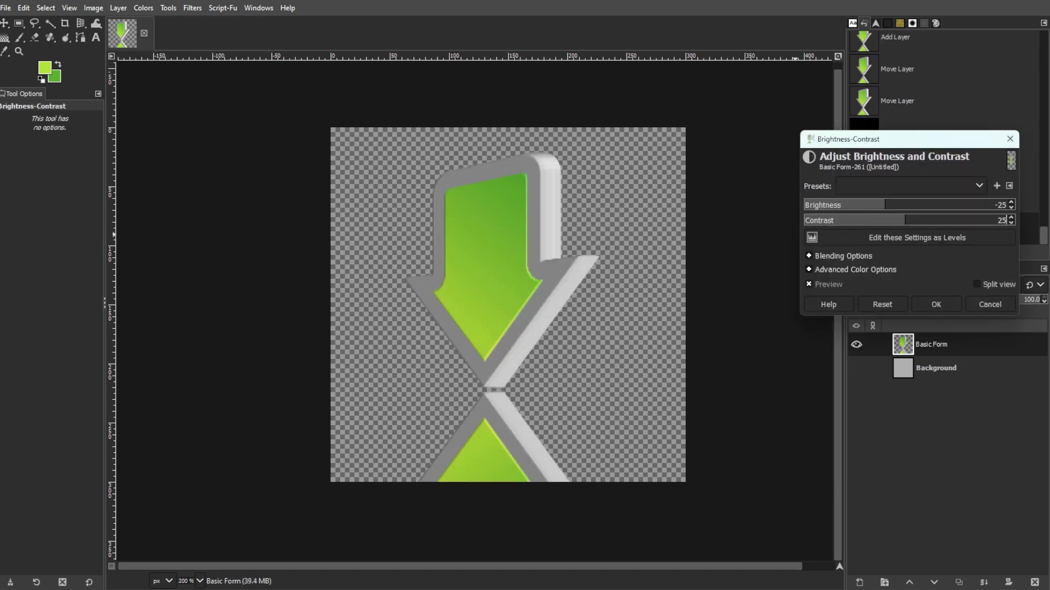
key("Return")
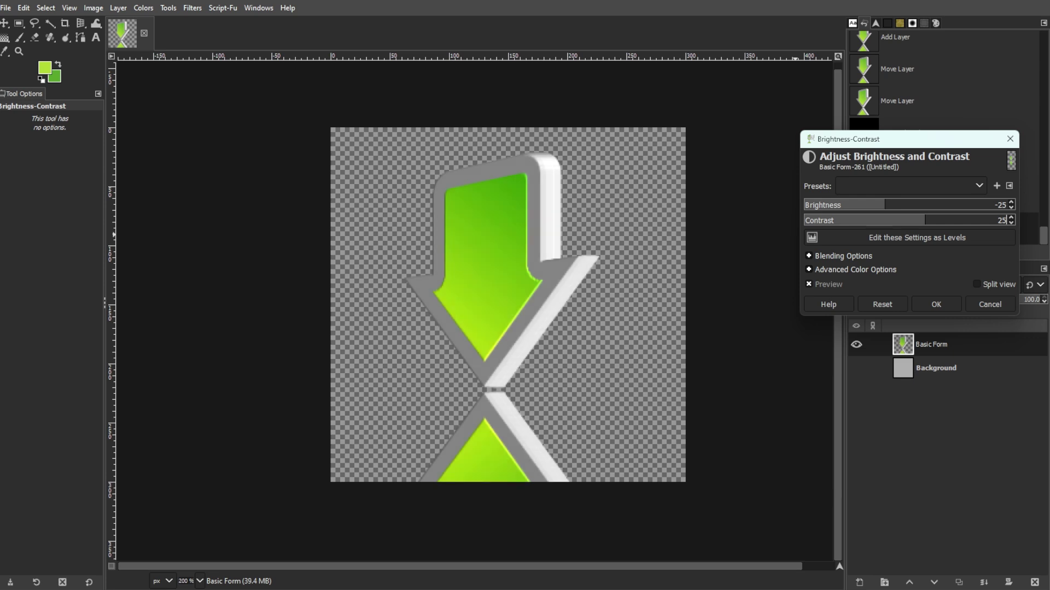
left_click(940, 302)
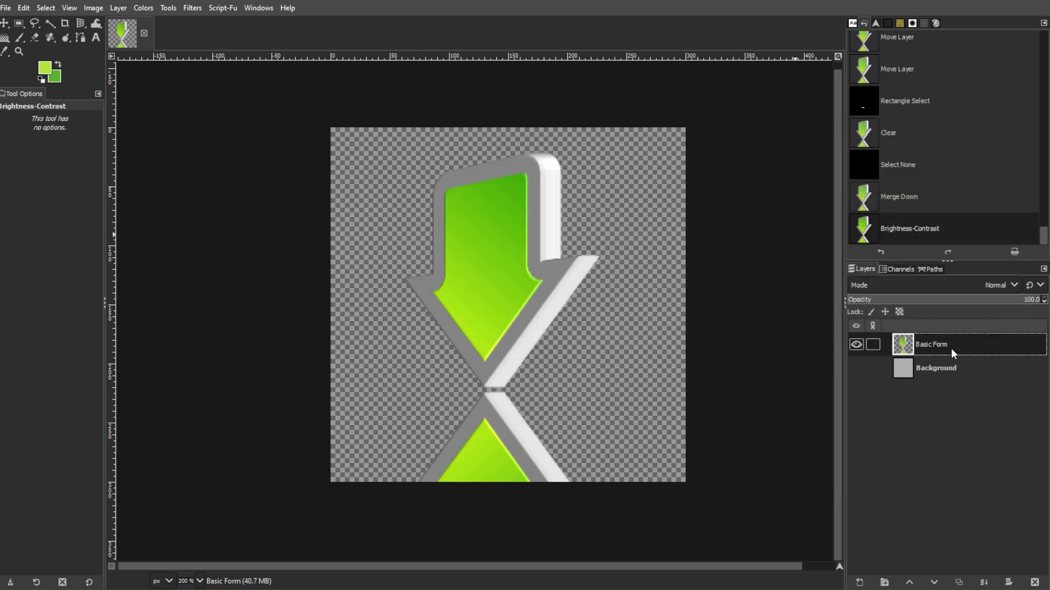
Step: Show the Background layer again and bucket-fill it with white
left_click(855, 370)
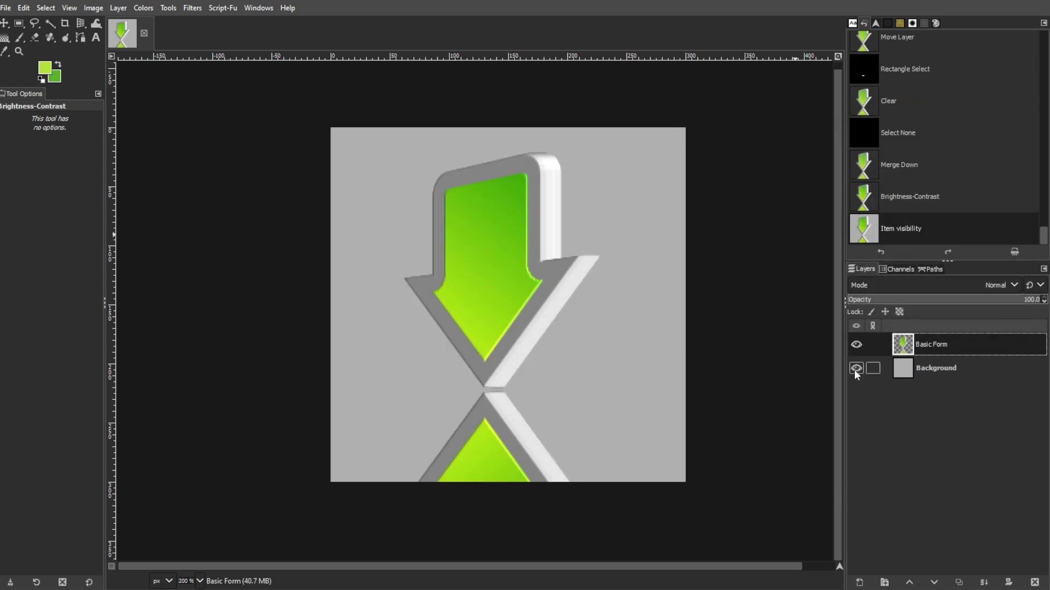
left_click(966, 374)
key("d")
key("x")
left_click(6, 39)
left_click(365, 133)
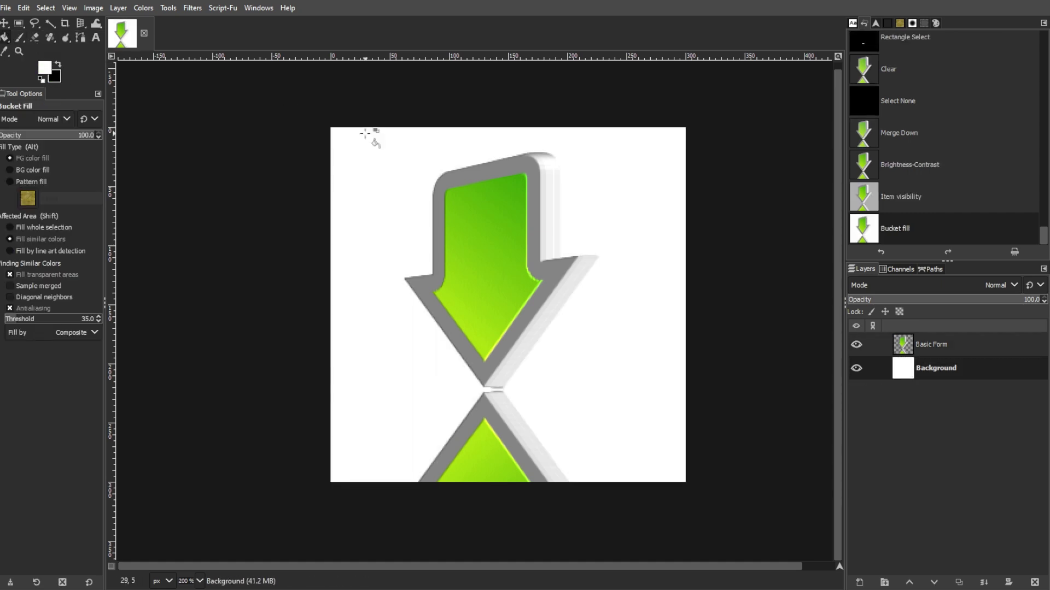
Step: Select the mirrored arrow below the tip with a rectangle of about 174 × 78 px
left_click(19, 23)
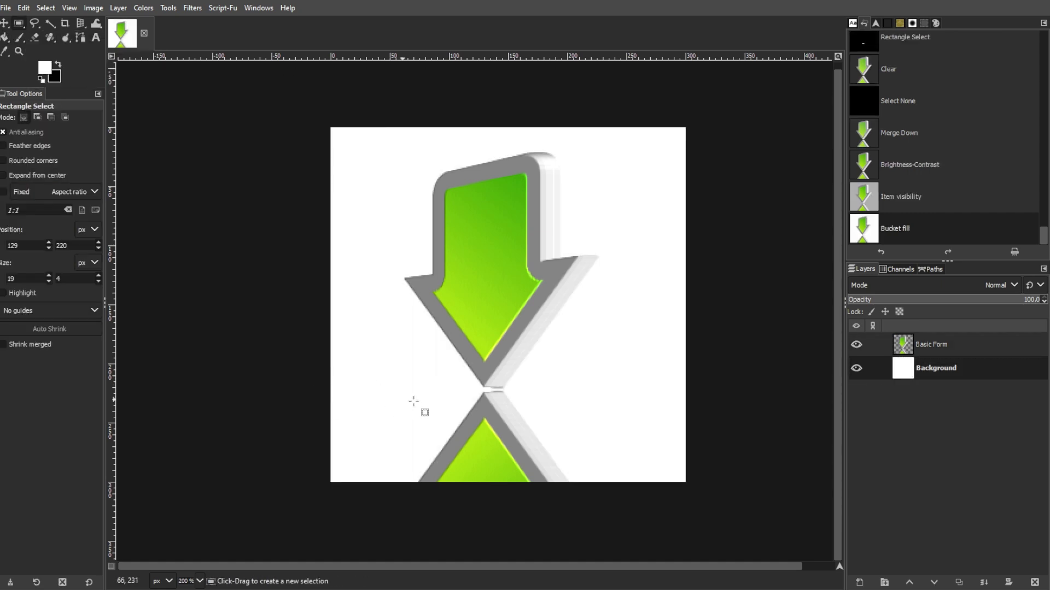
scroll(436, 445, "up", 3)
scroll(431, 437, "down", 1)
scroll(347, 353, "down", 1)
left_click_drag(262, 333, 790, 481)
scroll(422, 441, "up", 2)
scroll(138, 408, "down", 1)
left_click_drag(245, 293, 656, 477)
scroll(494, 316, "down", 1)
Step: Cut the mirrored arrow out of Basic Form and paste it as a new layer of its own
left_click(966, 345)
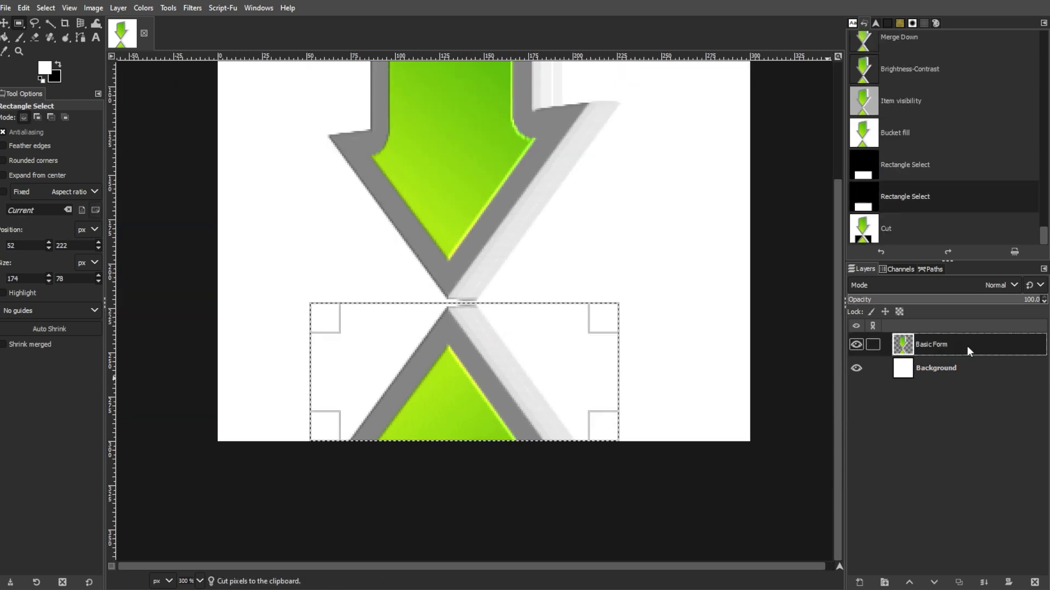
key("ctrl+x")
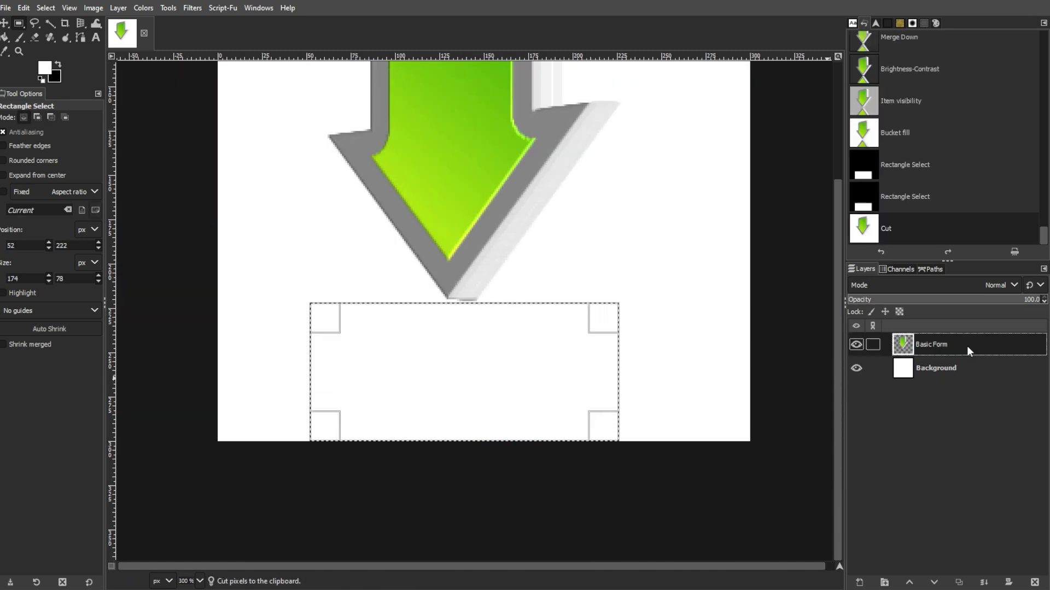
key("ctrl+v")
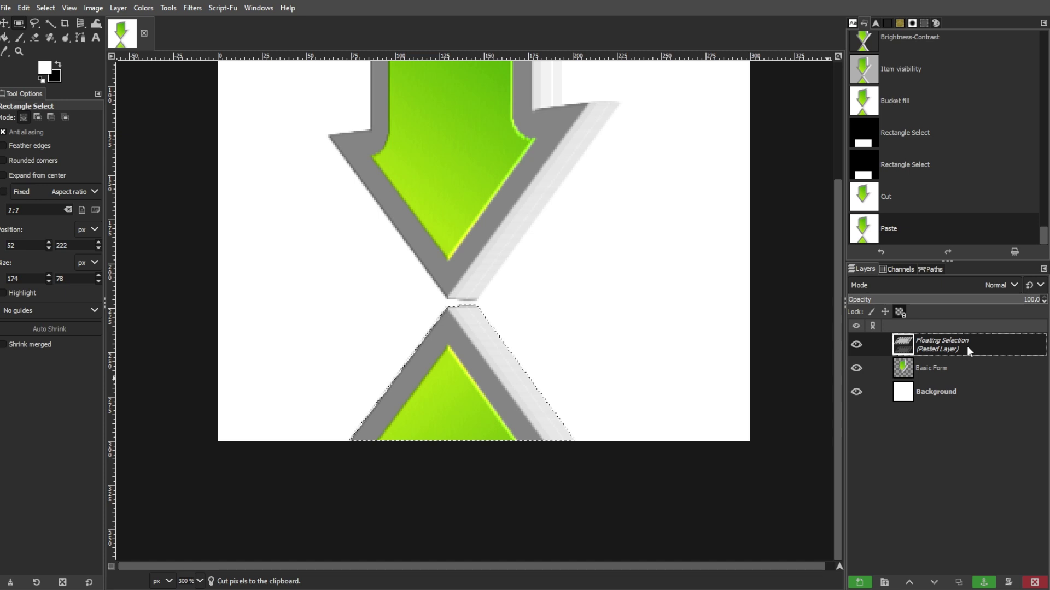
left_click(859, 583)
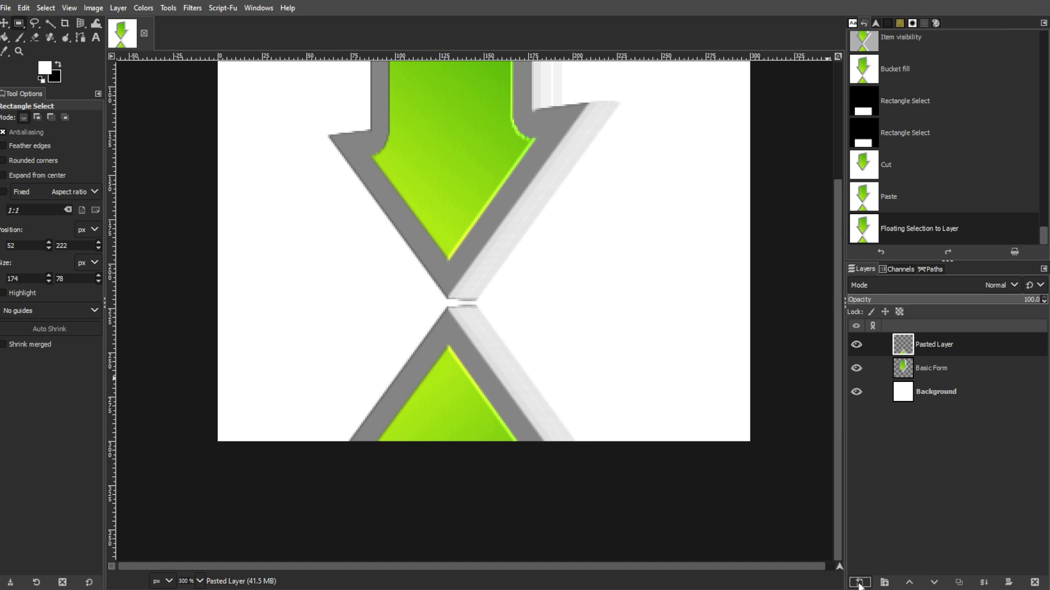
Step: Add a white (full opacity) layer mask to the pasted reflection layer
right_click(994, 346)
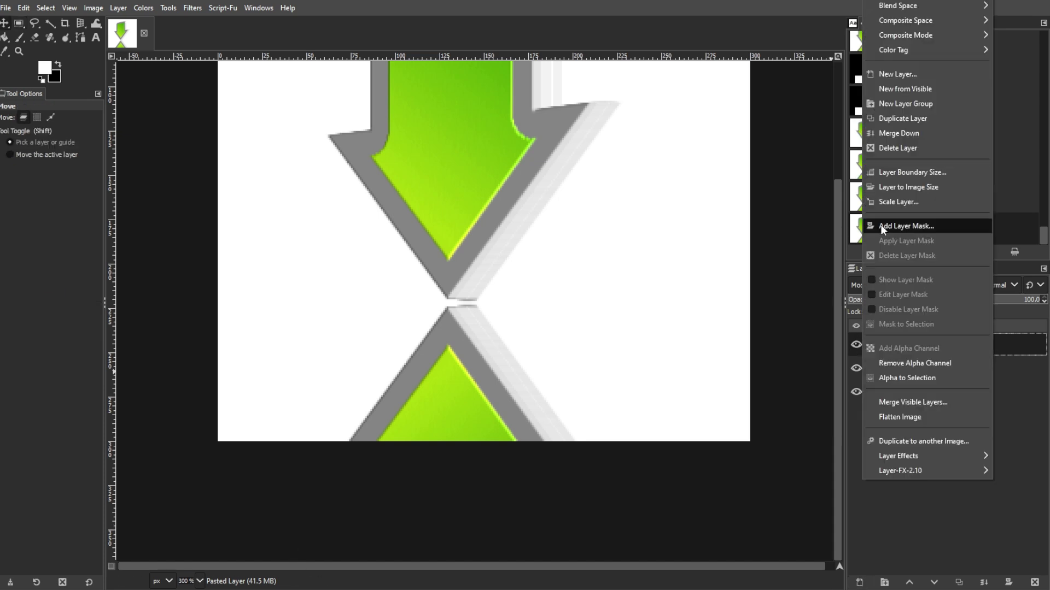
left_click(882, 228)
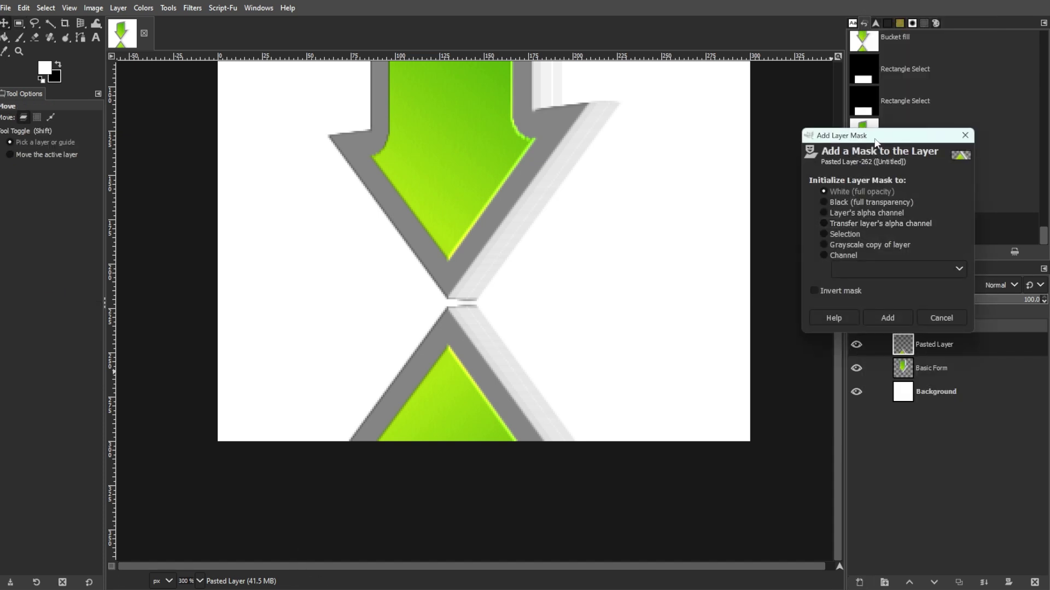
left_click_drag(875, 138, 701, 98)
left_click(705, 273)
Step: Draw a linear black-to-white gradient on the mask, black near the canvas bottom and white near the arrow tip, to fade the reflection
key("x")
key("g")
left_click_drag(467, 262, 432, 429)
scroll(481, 439, "down", 1)
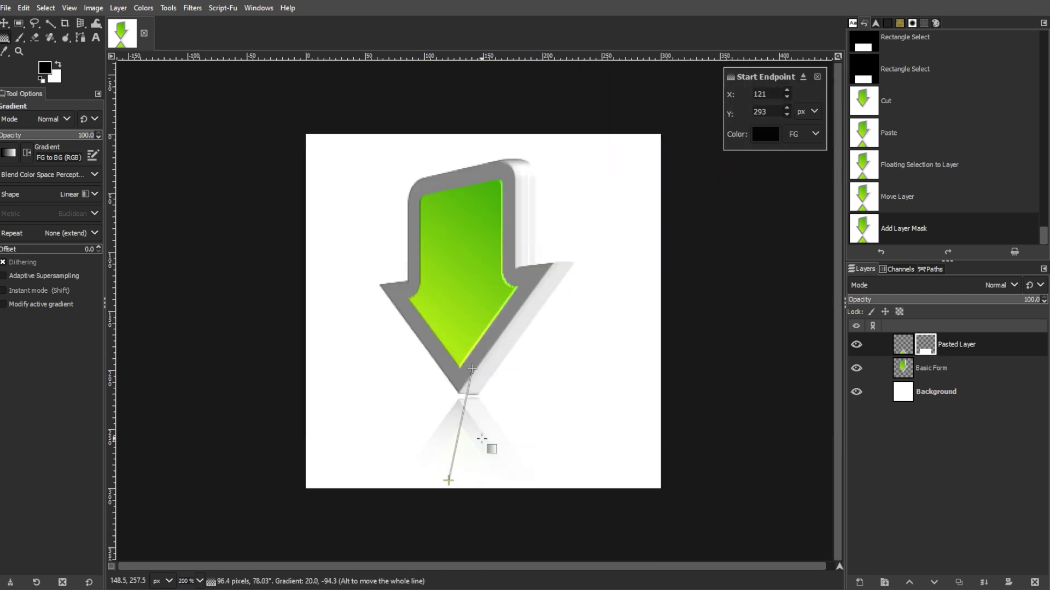
left_click_drag(472, 370, 468, 387)
key("m")
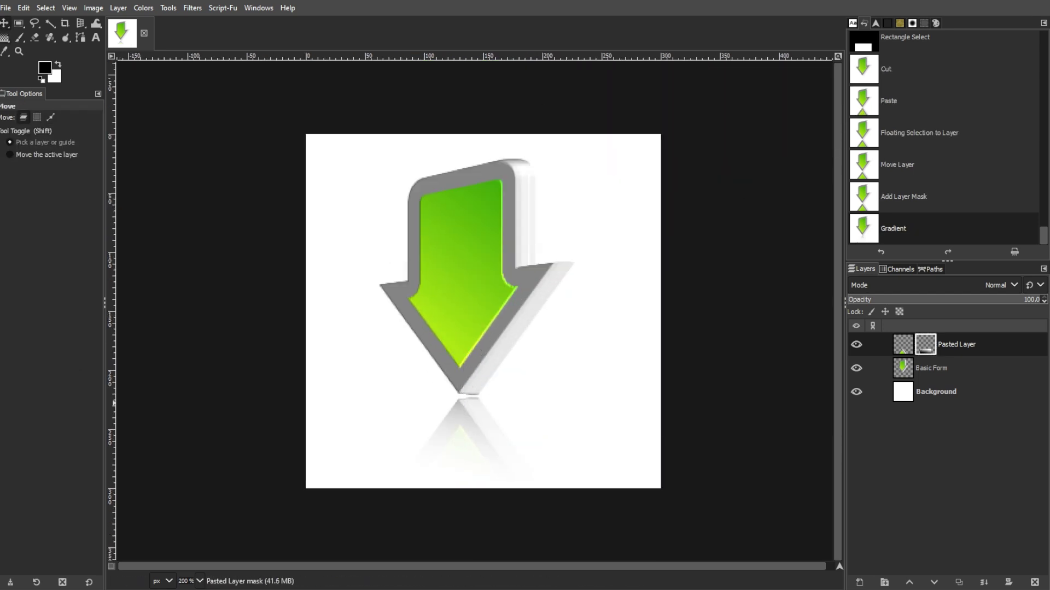